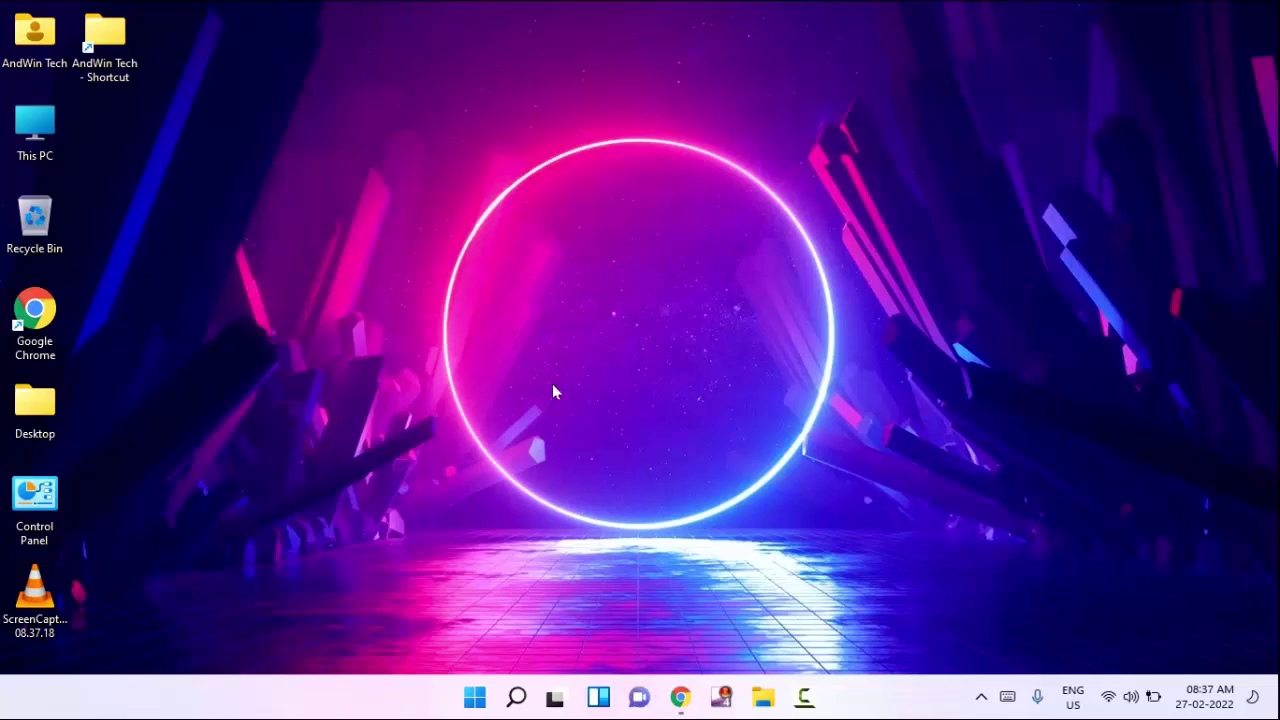
Step: Open the Windows search panel from the taskbar Start button
{"action": "left_click", "coordinate": [475, 698]}
Step: Search for 'view advanced system settings' and open System Properties on its Advanced tab
{"action": "left_click", "coordinate": [497, 79]}
{"action": "type", "text": "vl"}
{"action": "type", "text": "ew"}
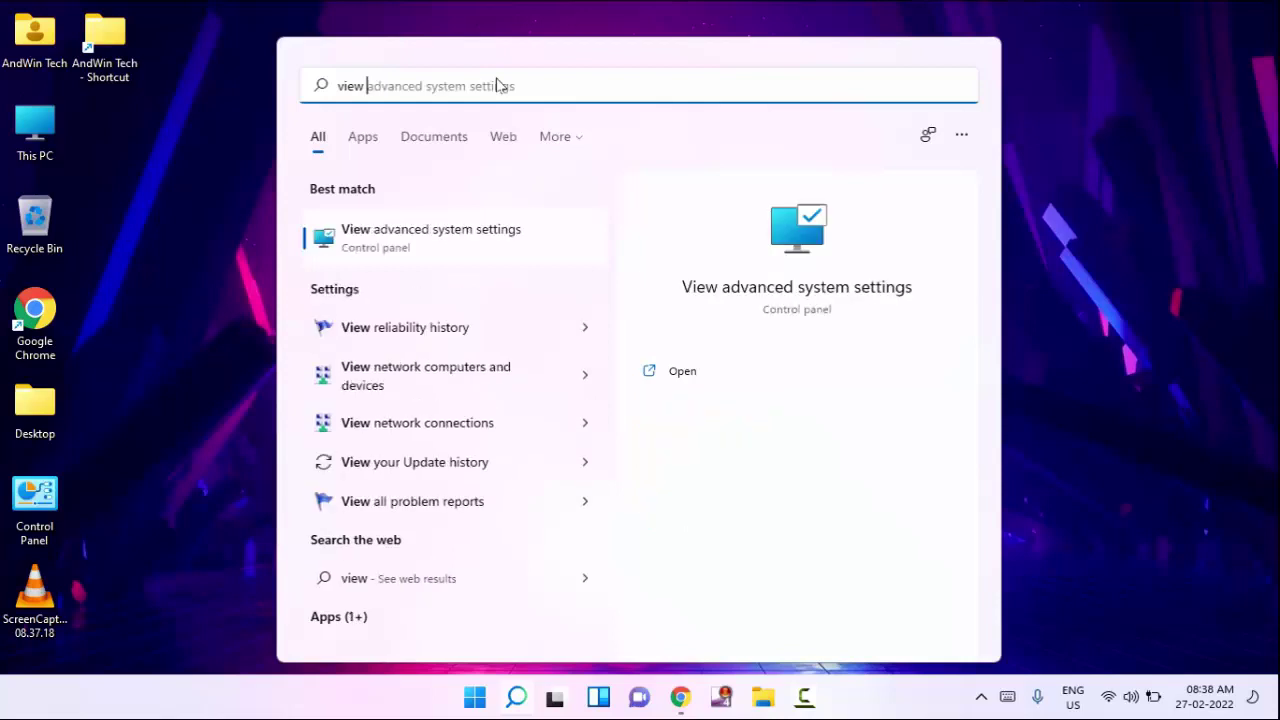
{"action": "type", "text": "advance"}
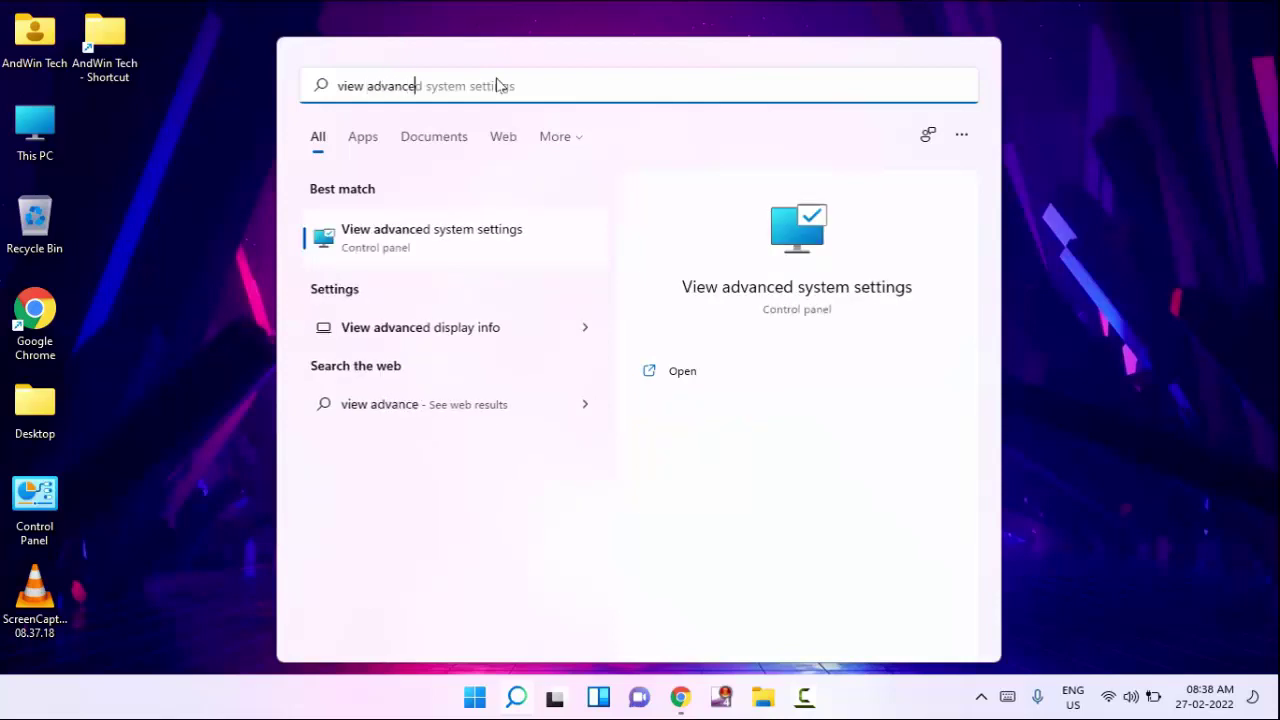
{"action": "key", "text": "Tab"}
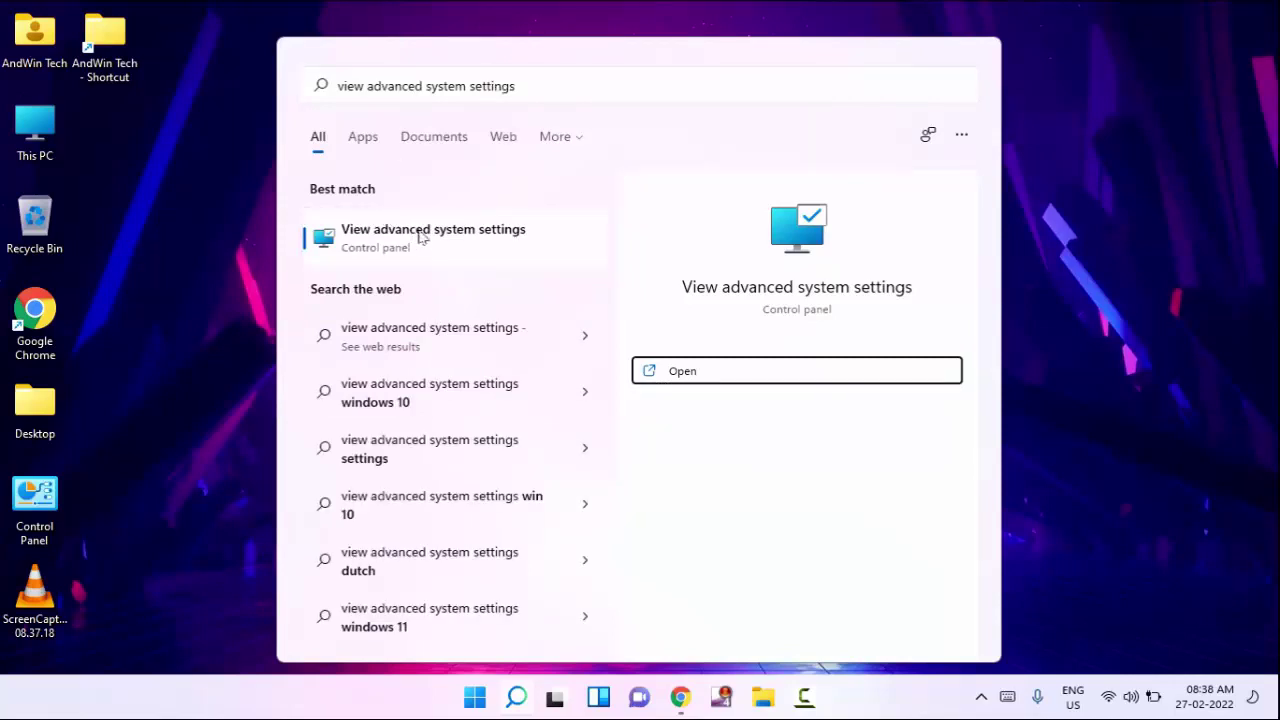
{"action": "left_click", "coordinate": [420, 235]}
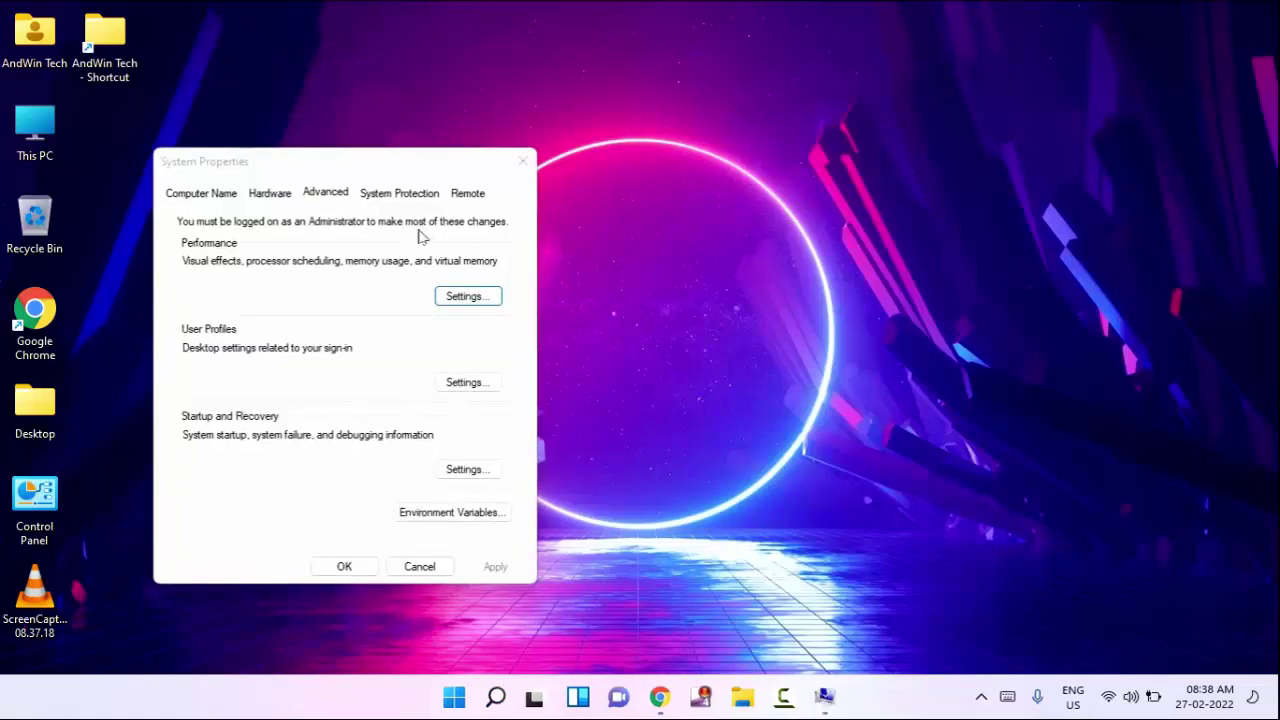
Step: Set Performance Options visual effects to Custom and view virtual memory, showing a 704 MB paging file
{"action": "left_click", "coordinate": [314, 200]}
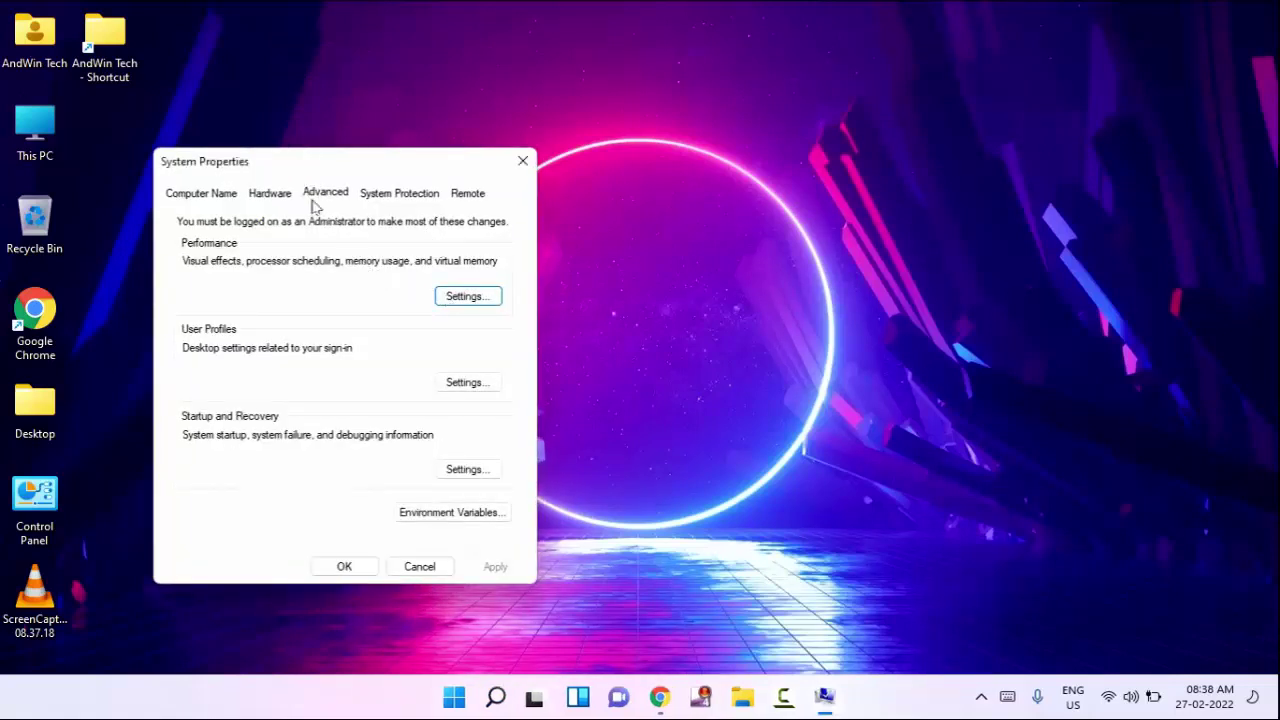
{"action": "left_click", "coordinate": [468, 297]}
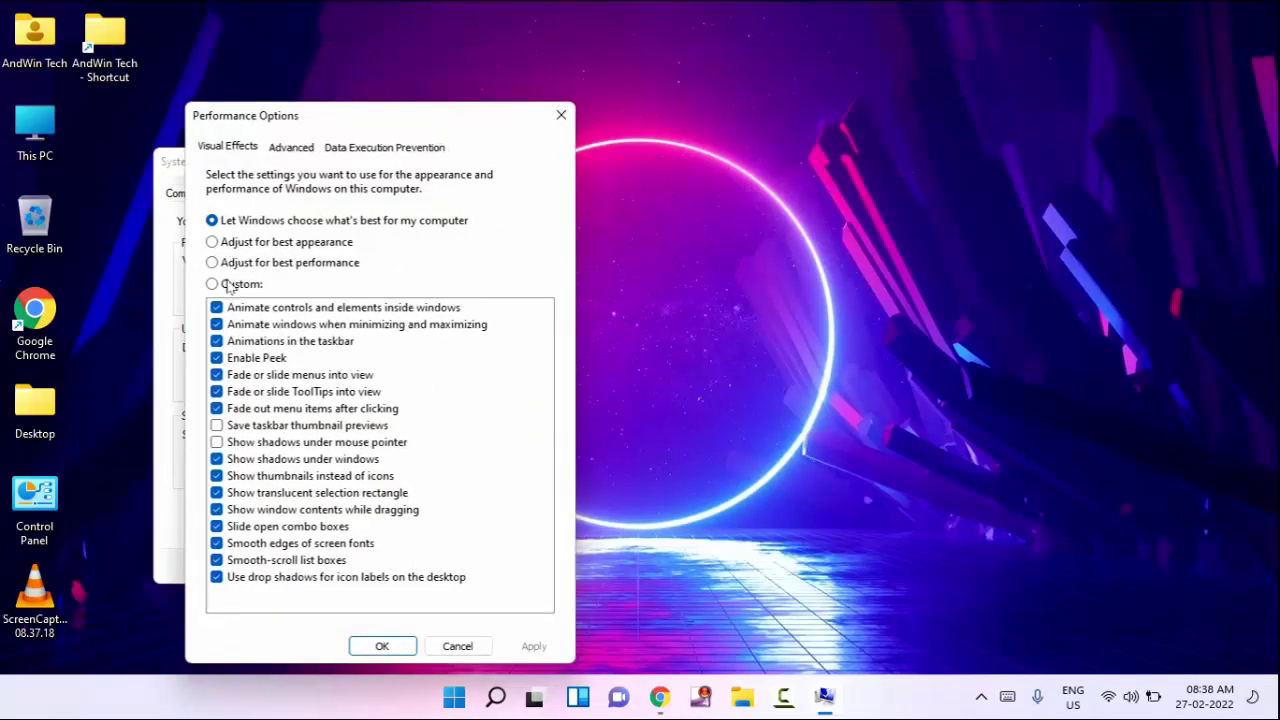
{"action": "left_click", "coordinate": [214, 284]}
{"action": "left_click", "coordinate": [281, 150]}
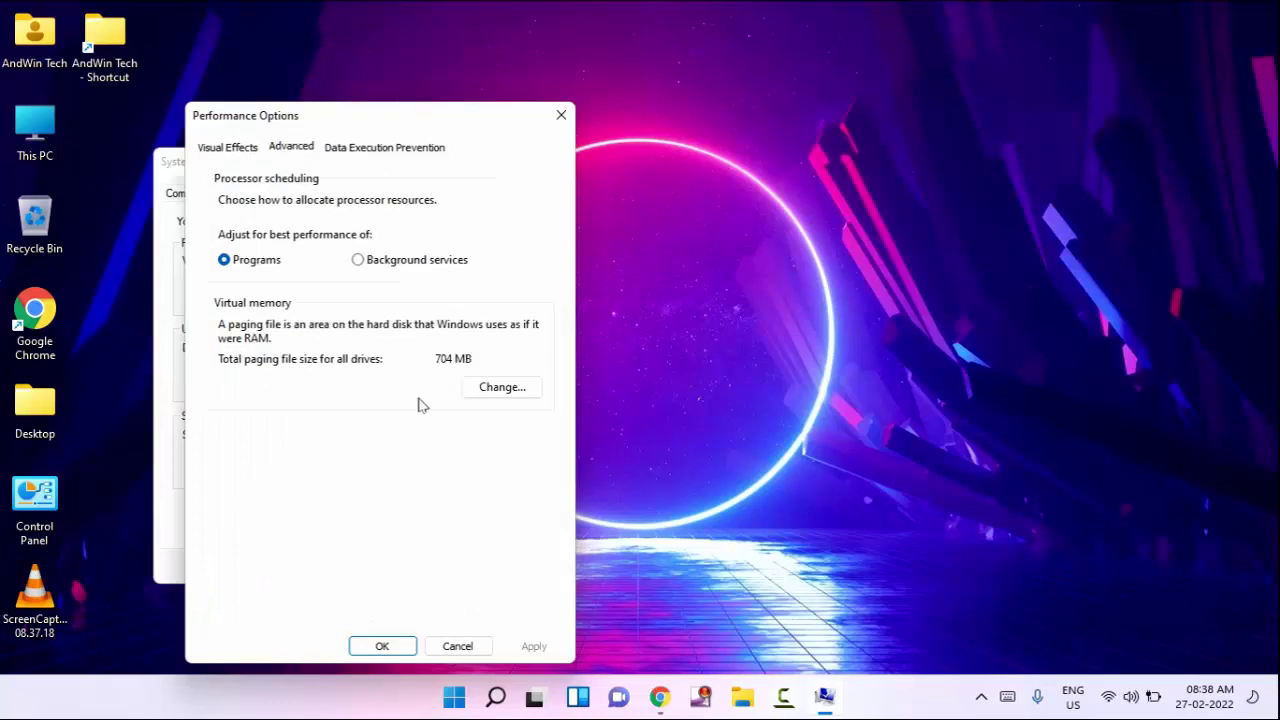
Step: Turn off automatic paging file management and give C: a 4096 MB initial and maximum size
{"action": "left_click", "coordinate": [502, 387]}
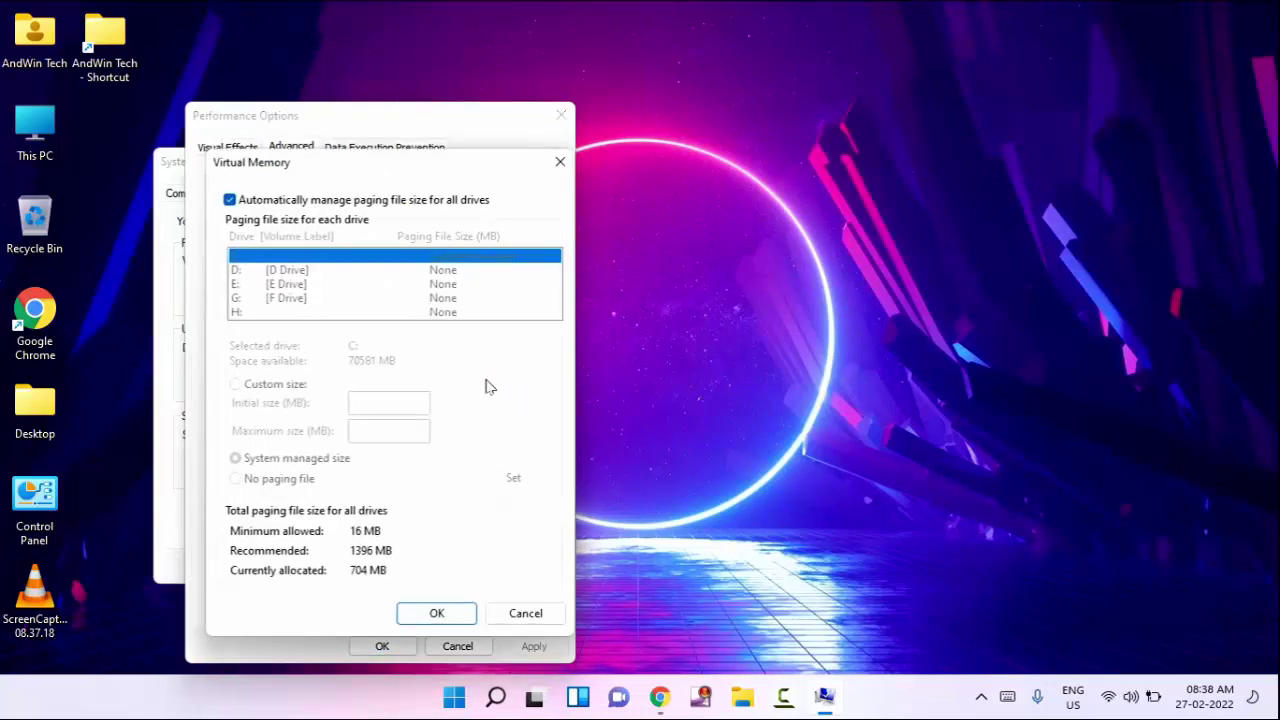
{"action": "left_click", "coordinate": [229, 201]}
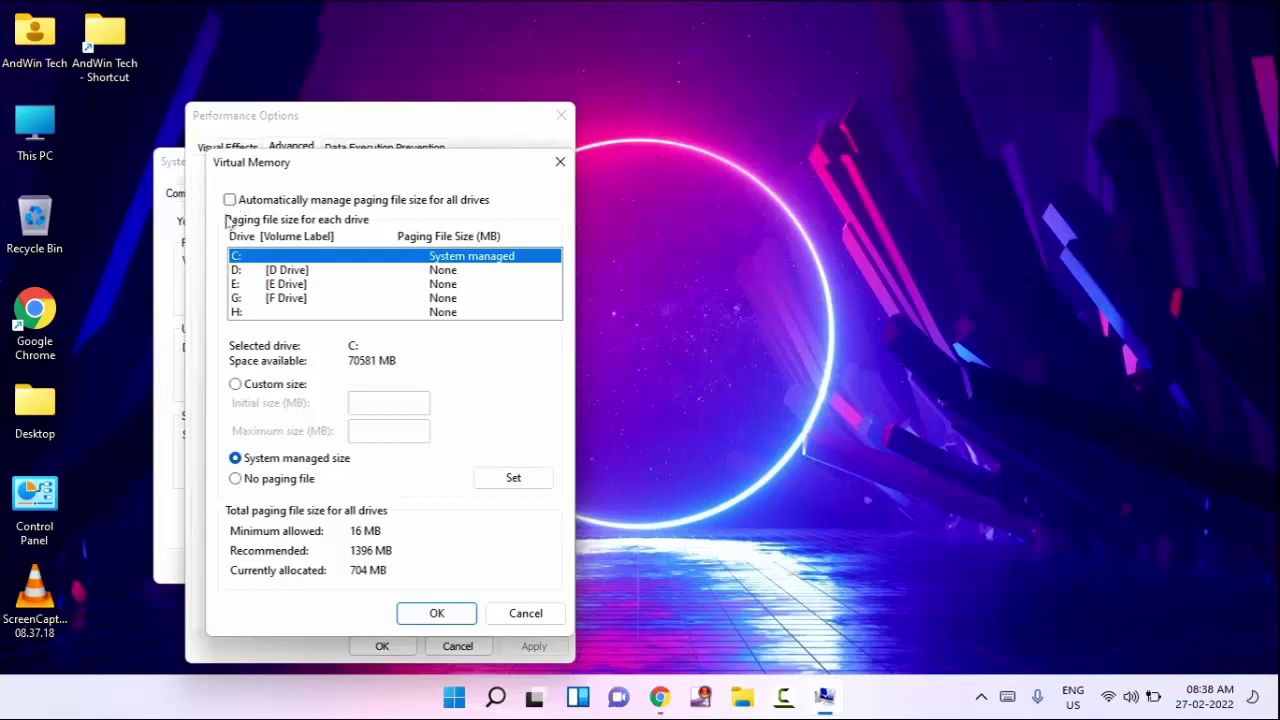
{"action": "left_click", "coordinate": [236, 384]}
{"action": "left_click", "coordinate": [380, 404]}
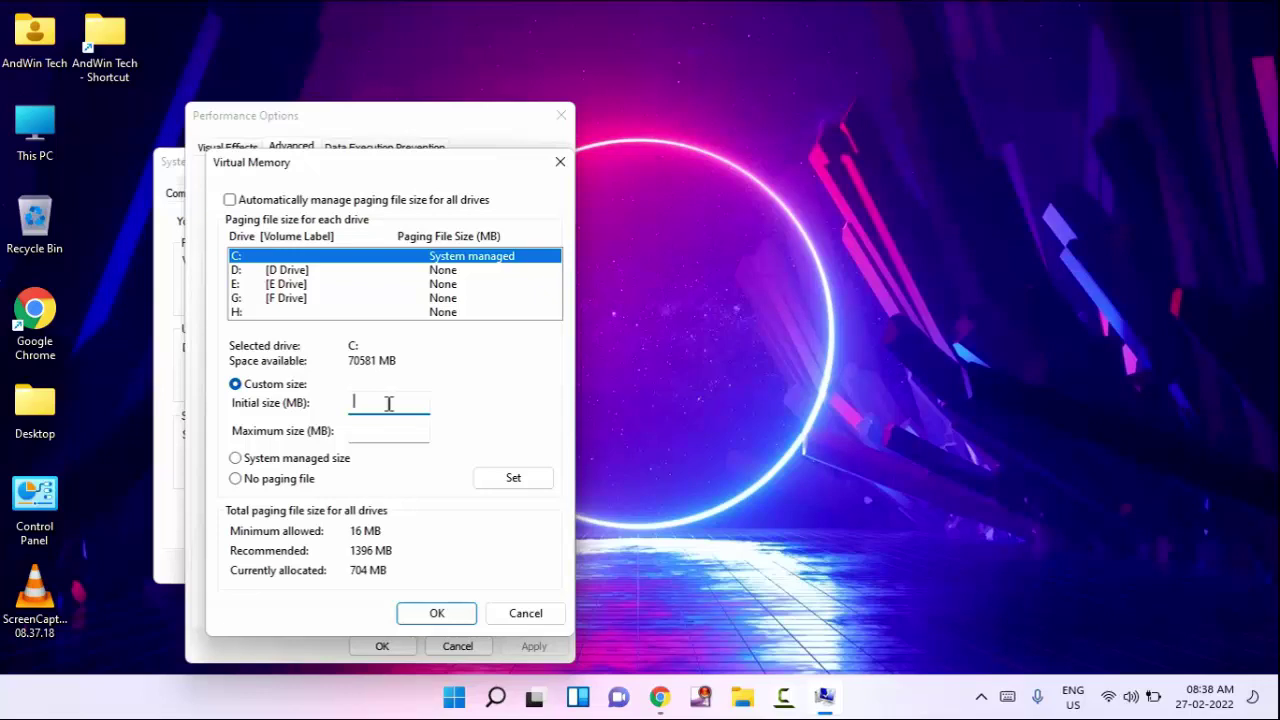
{"action": "type", "text": "4096"}
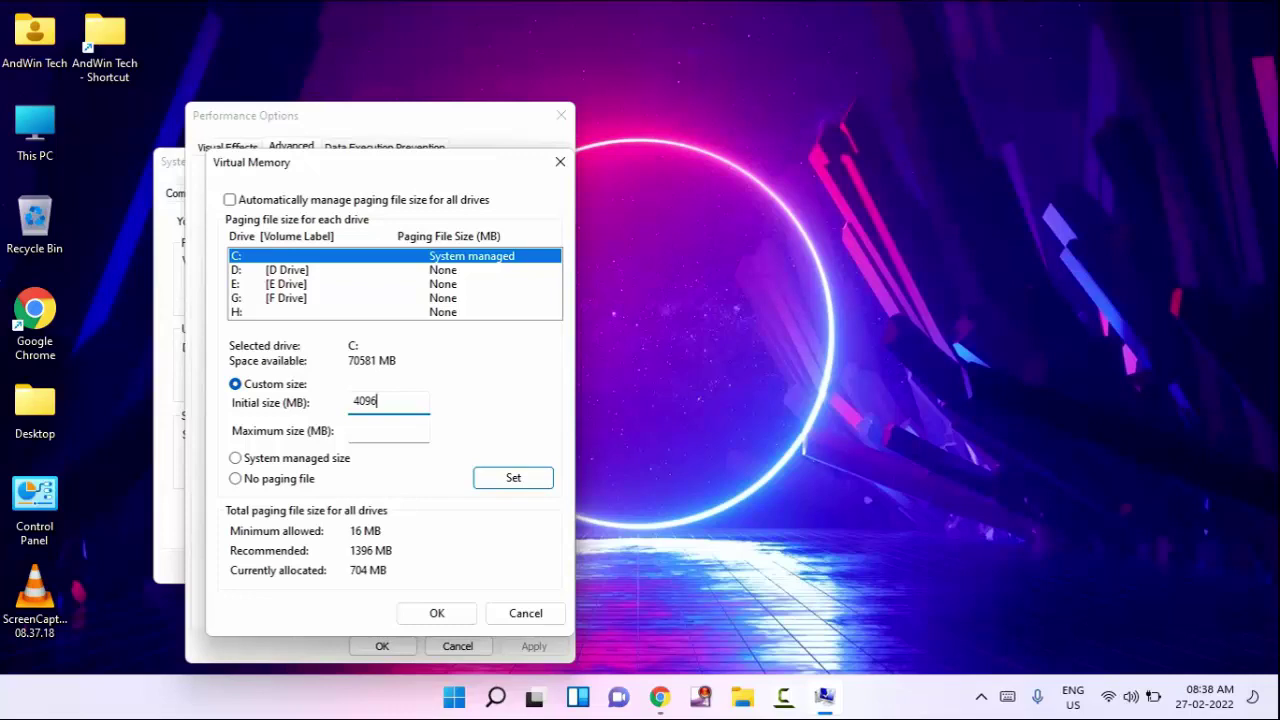
{"action": "left_click", "coordinate": [388, 431]}
{"action": "type", "text": "4096"}
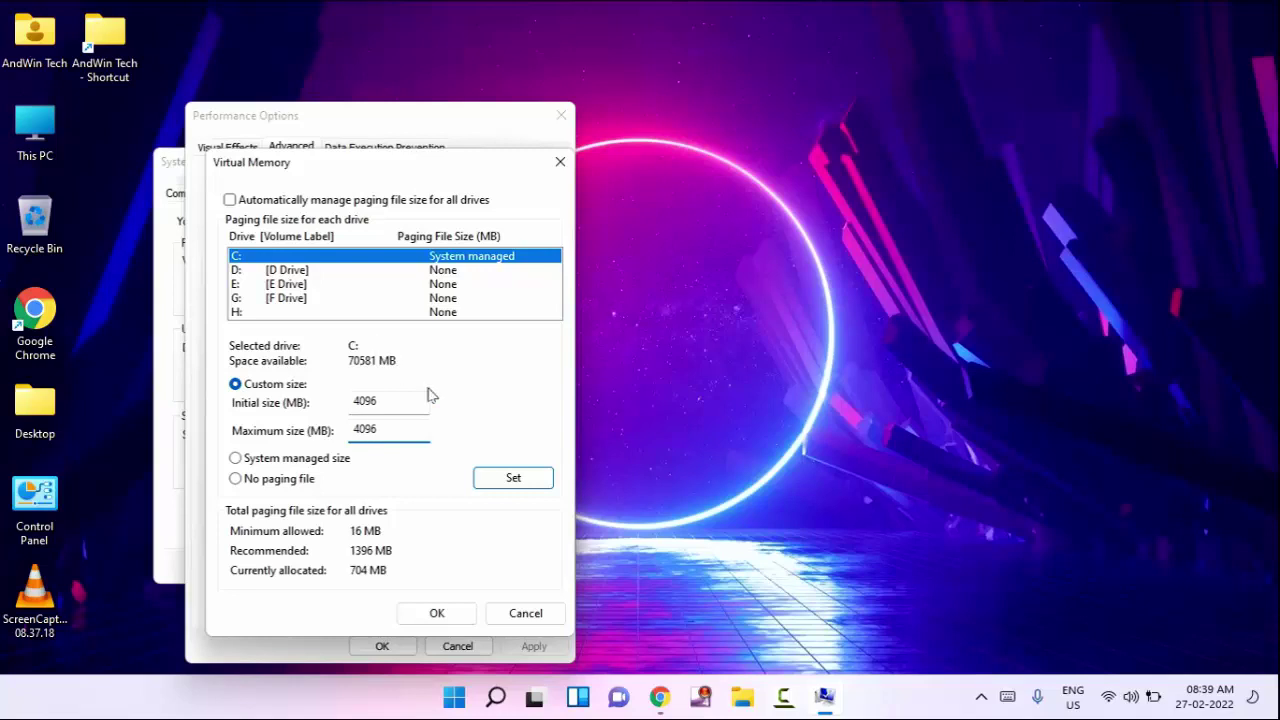
{"action": "left_click", "coordinate": [443, 612]}
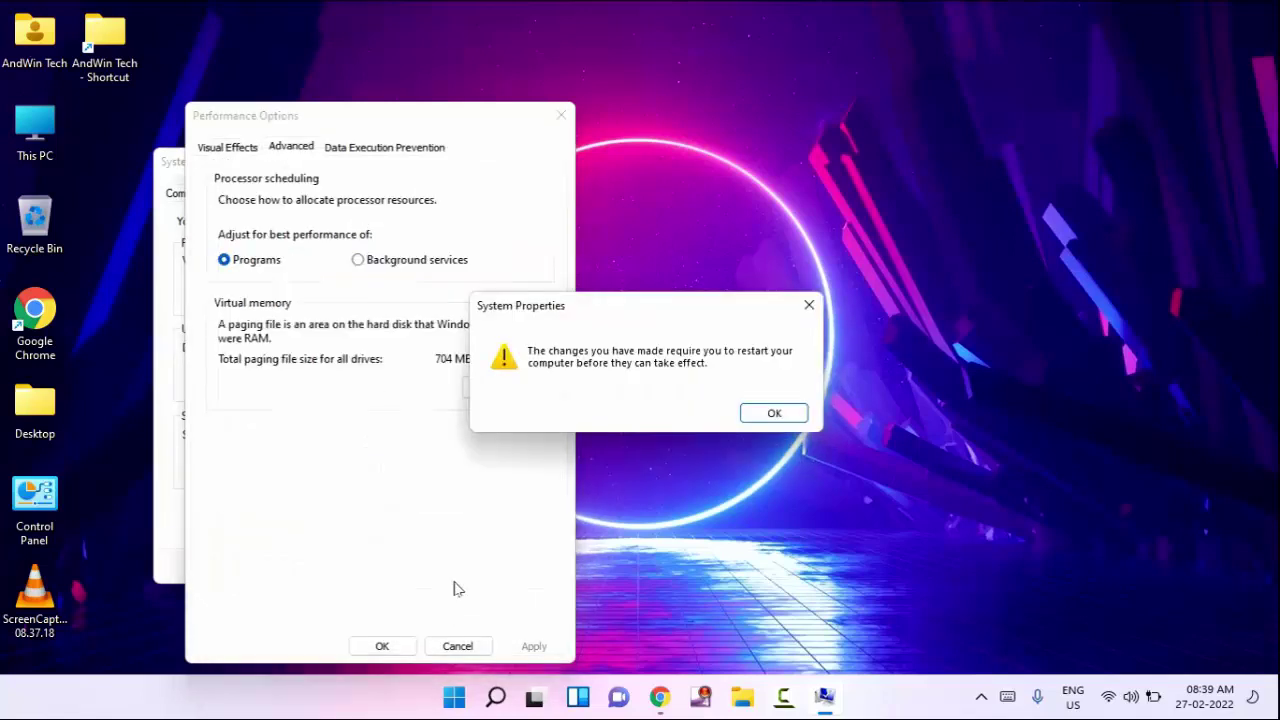
Step: Confirm the restart warning, apply and close all dialogs, and choose Restart Later
{"action": "left_click", "coordinate": [773, 414]}
{"action": "left_click", "coordinate": [510, 648]}
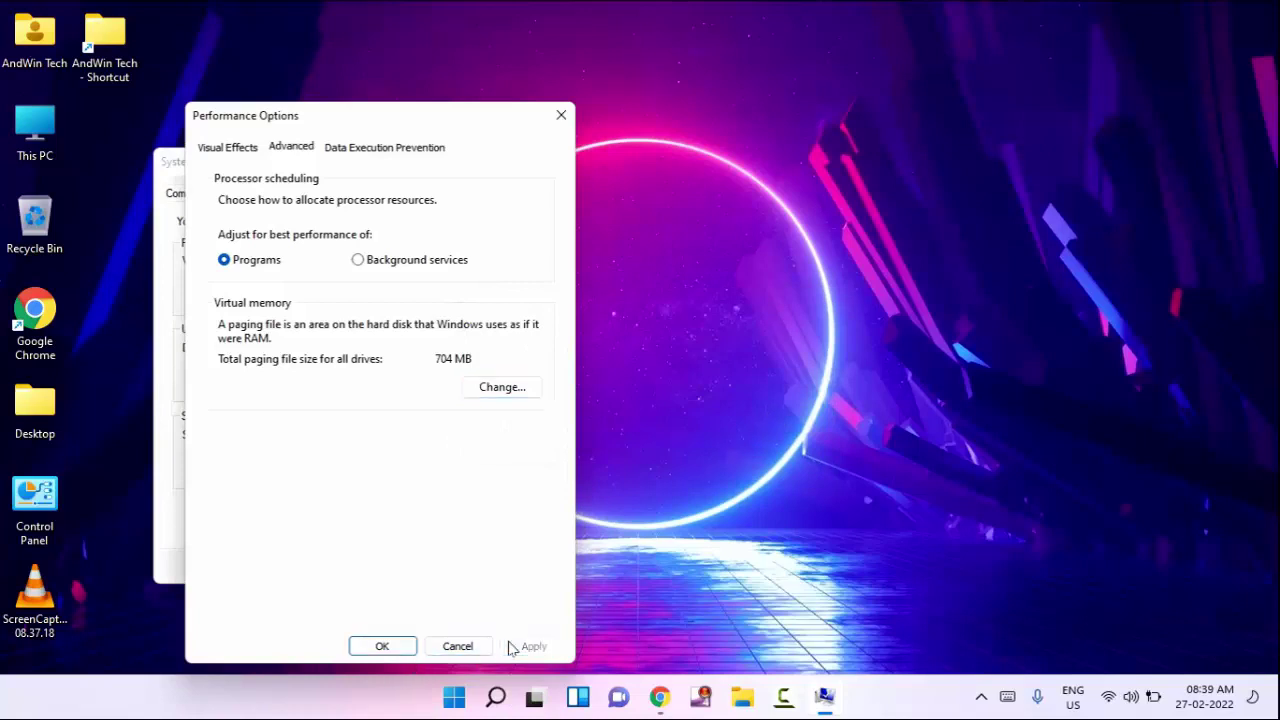
{"action": "left_click", "coordinate": [380, 647]}
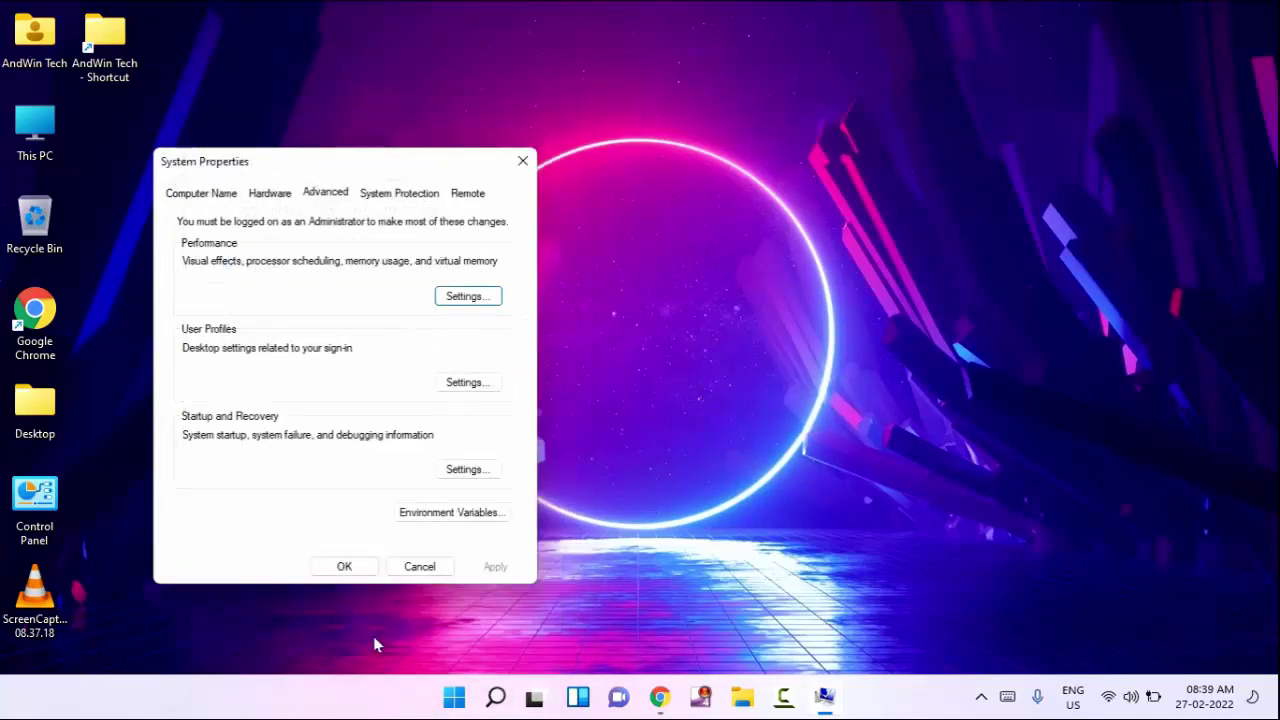
{"action": "left_click", "coordinate": [340, 567]}
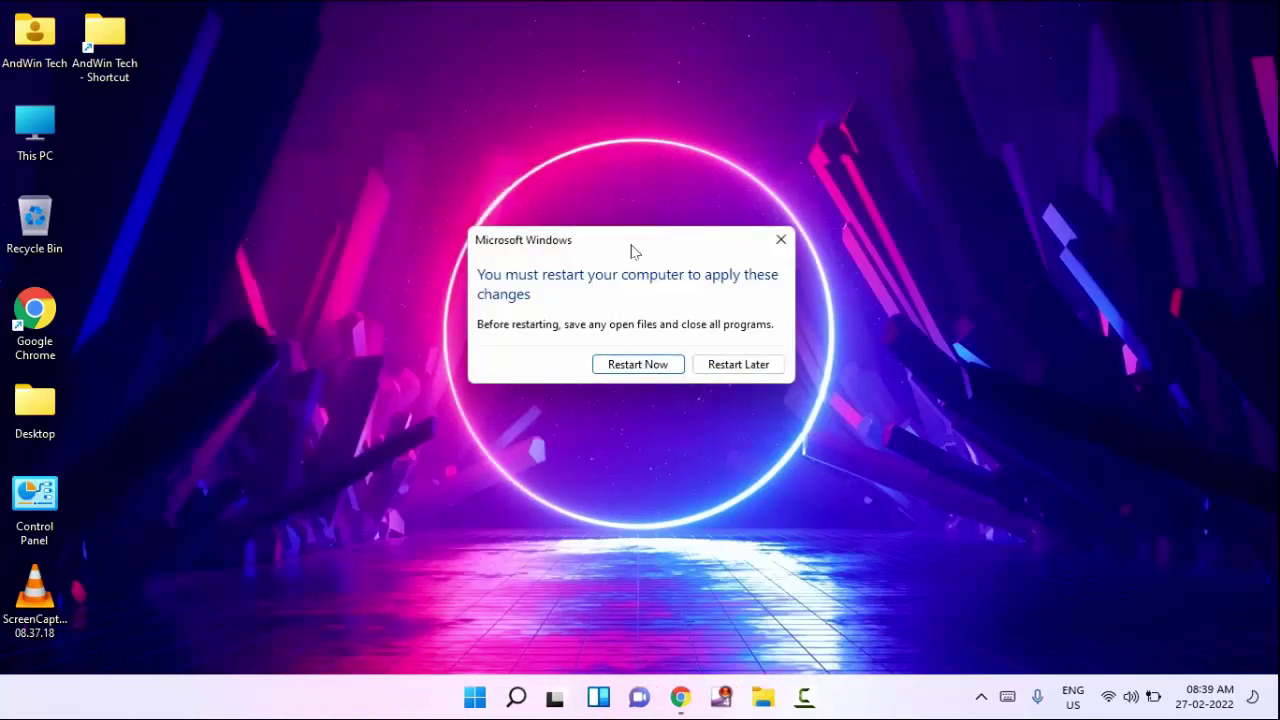
{"action": "left_click", "coordinate": [733, 366]}
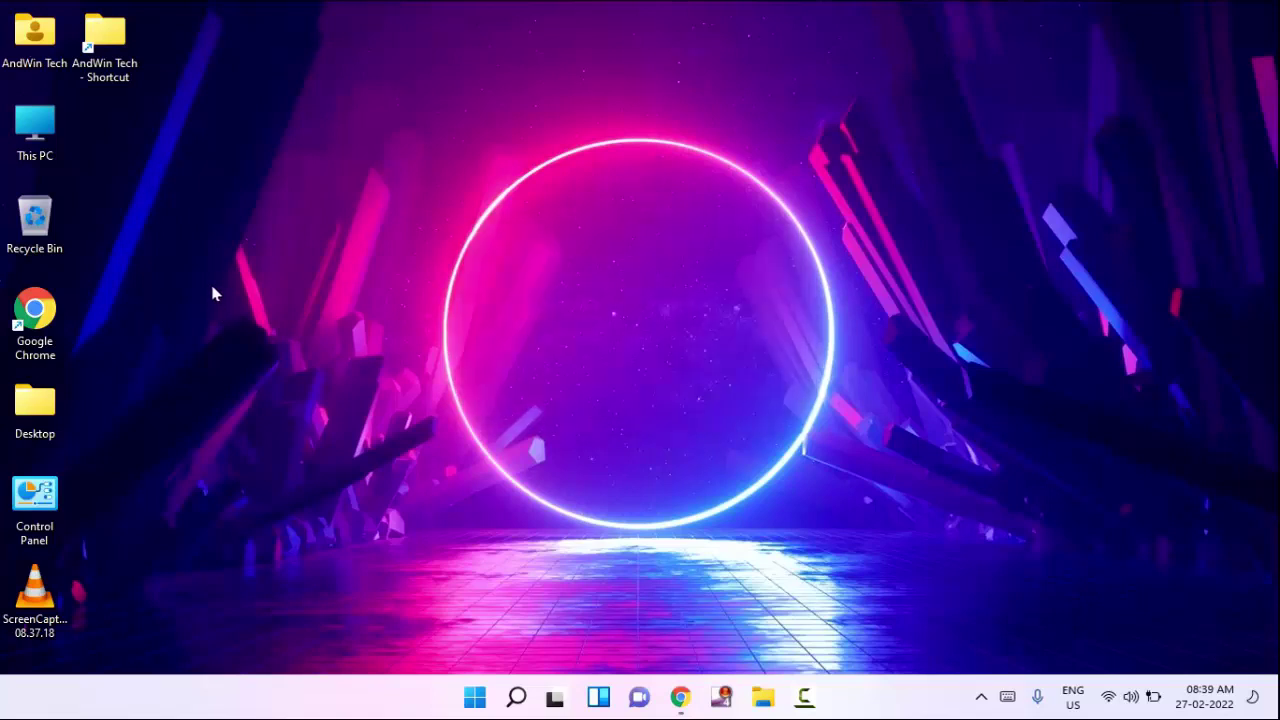
Step: Open Computer Management from This PC and expand Display adapters in Device Manager
{"action": "right_click", "coordinate": [33, 141]}
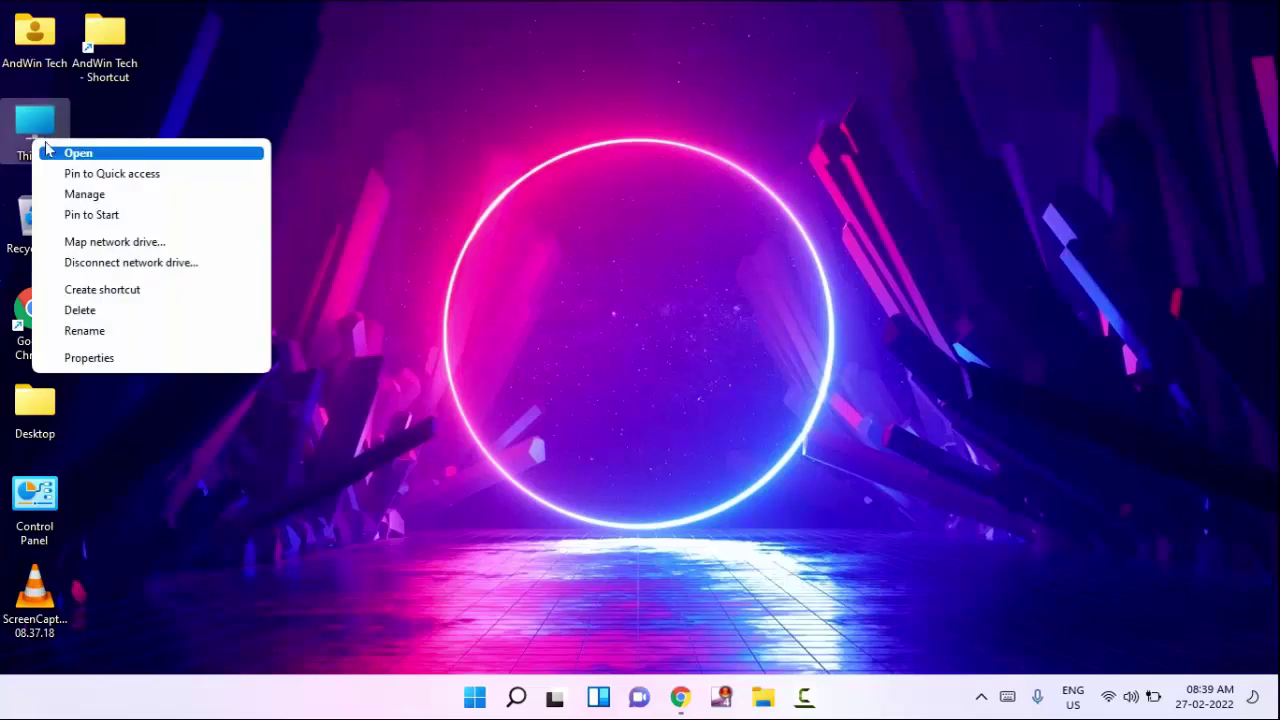
{"action": "left_click", "coordinate": [113, 199]}
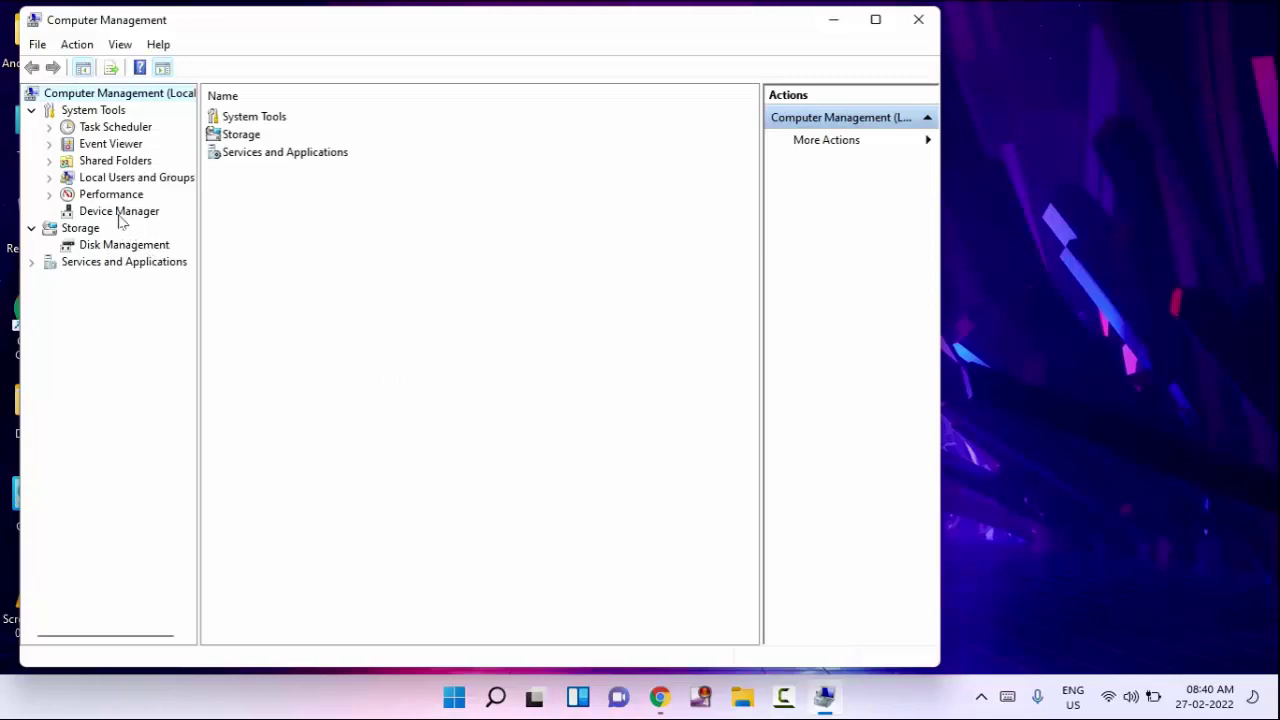
{"action": "left_click", "coordinate": [118, 213]}
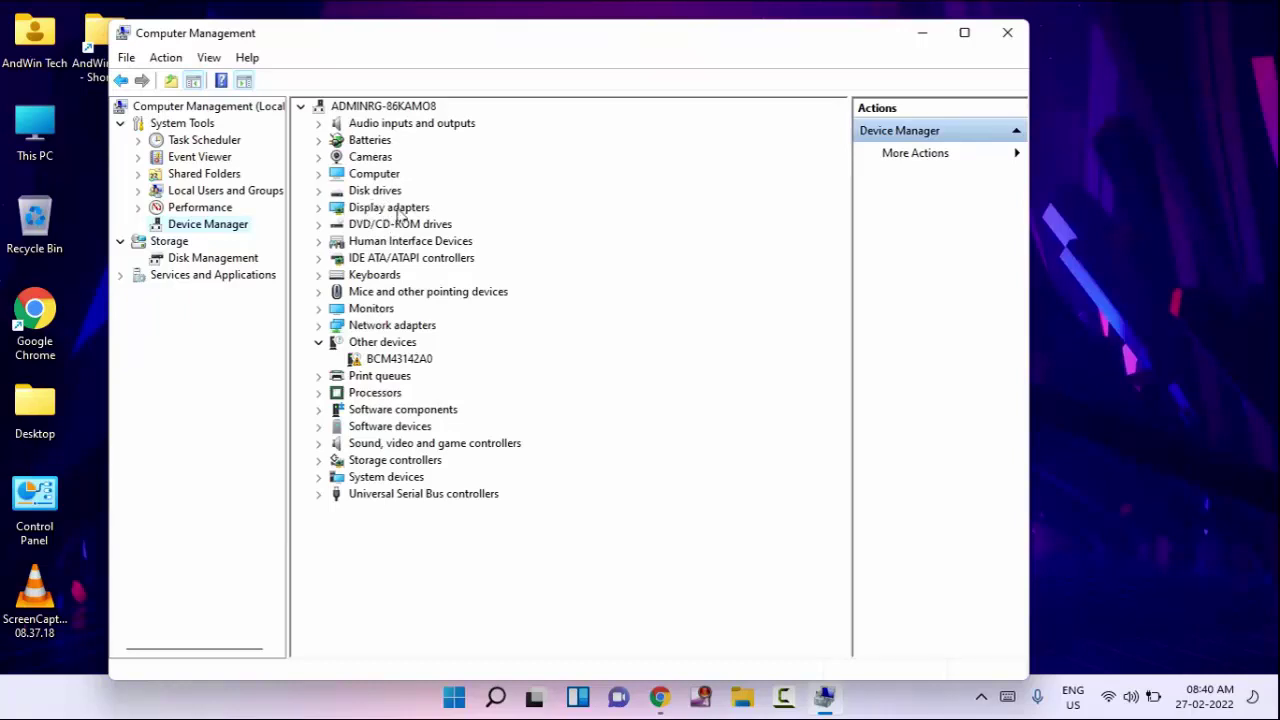
{"action": "double_click", "coordinate": [398, 208]}
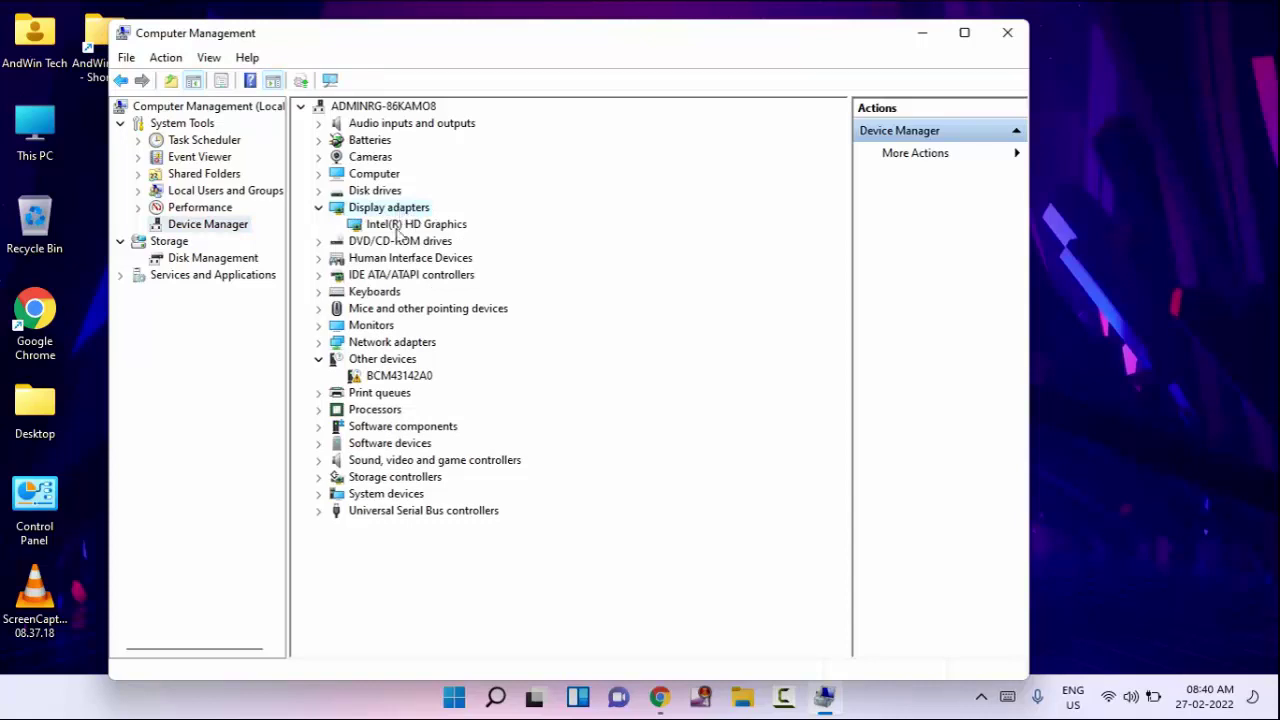
Step: Start an automatic driver search for Intel(R) HD Graphics, then close the update wizard
{"action": "left_click", "coordinate": [397, 228]}
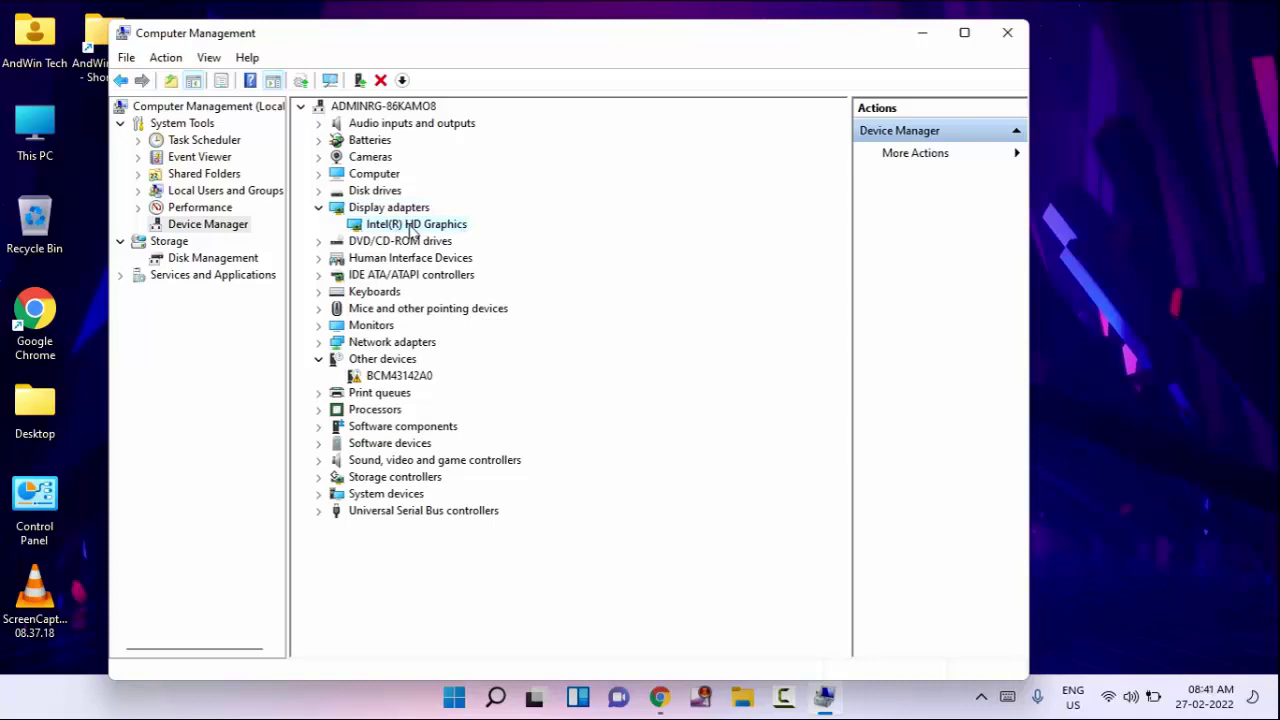
{"action": "right_click", "coordinate": [410, 230]}
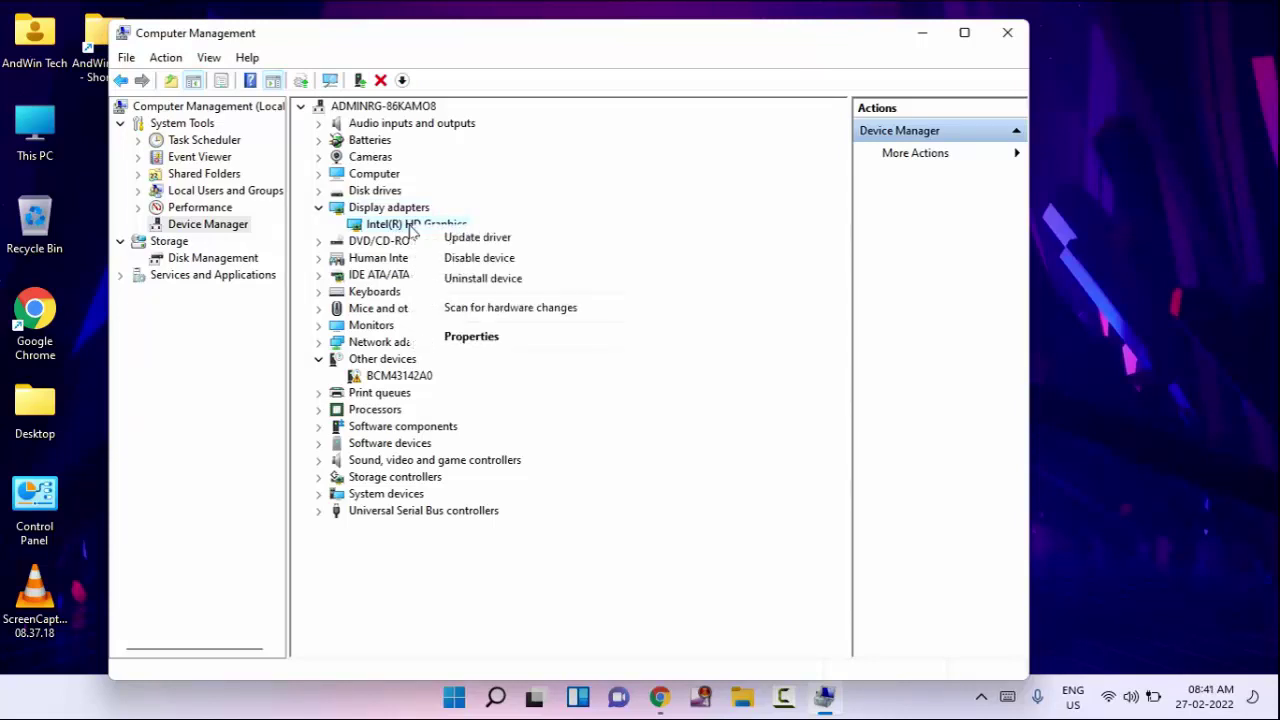
{"action": "left_click", "coordinate": [500, 238]}
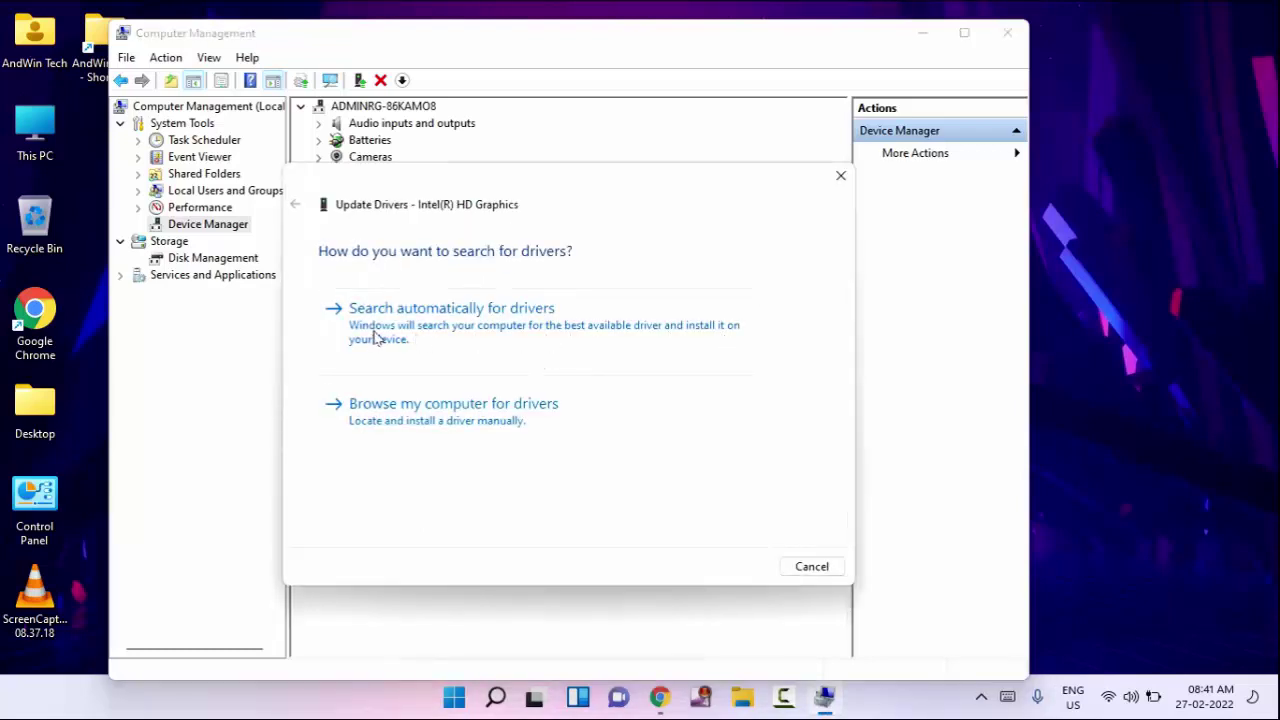
{"action": "left_click", "coordinate": [471, 328]}
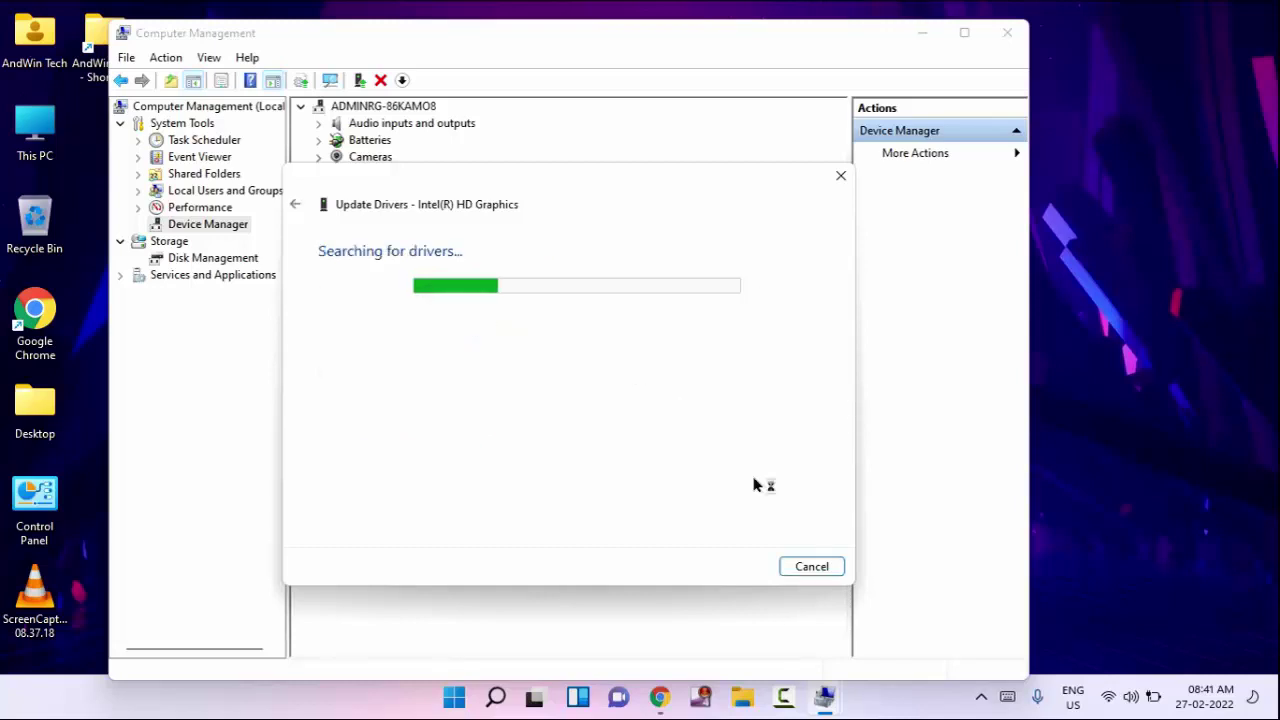
{"action": "left_click", "coordinate": [838, 178]}
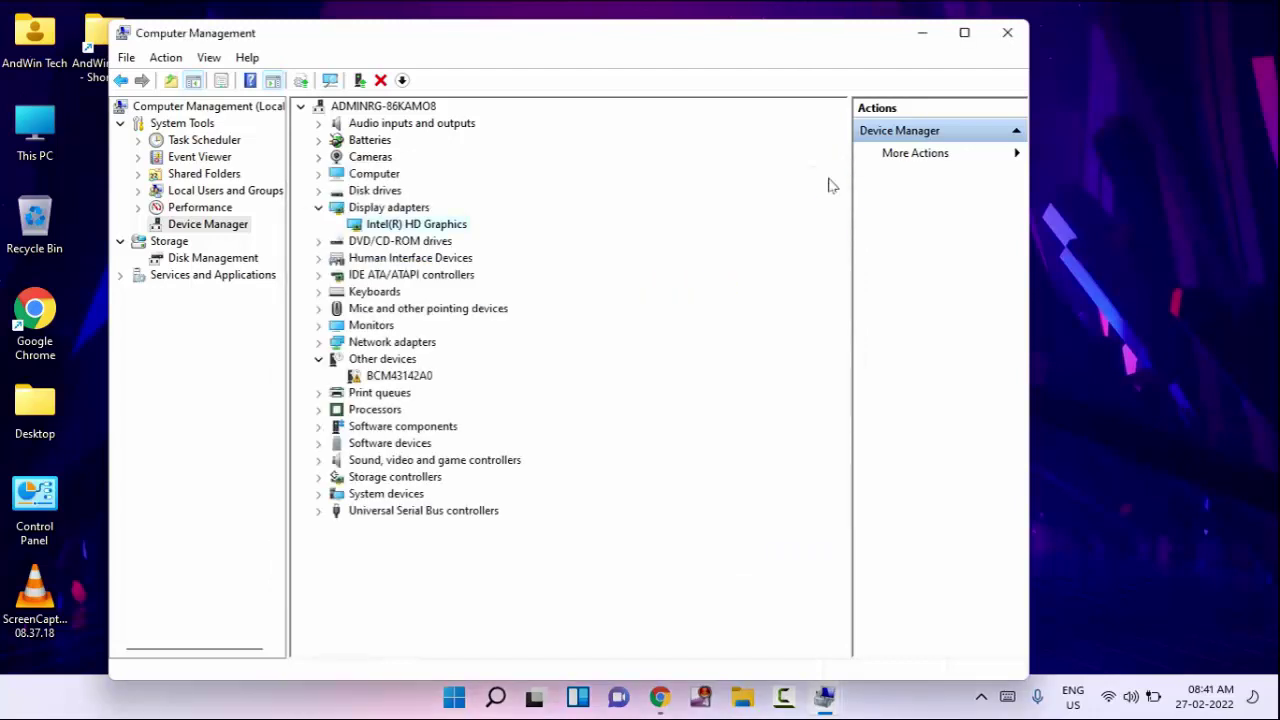
Step: Close Computer Management and begin a new Start menu search
{"action": "left_click", "coordinate": [1007, 33]}
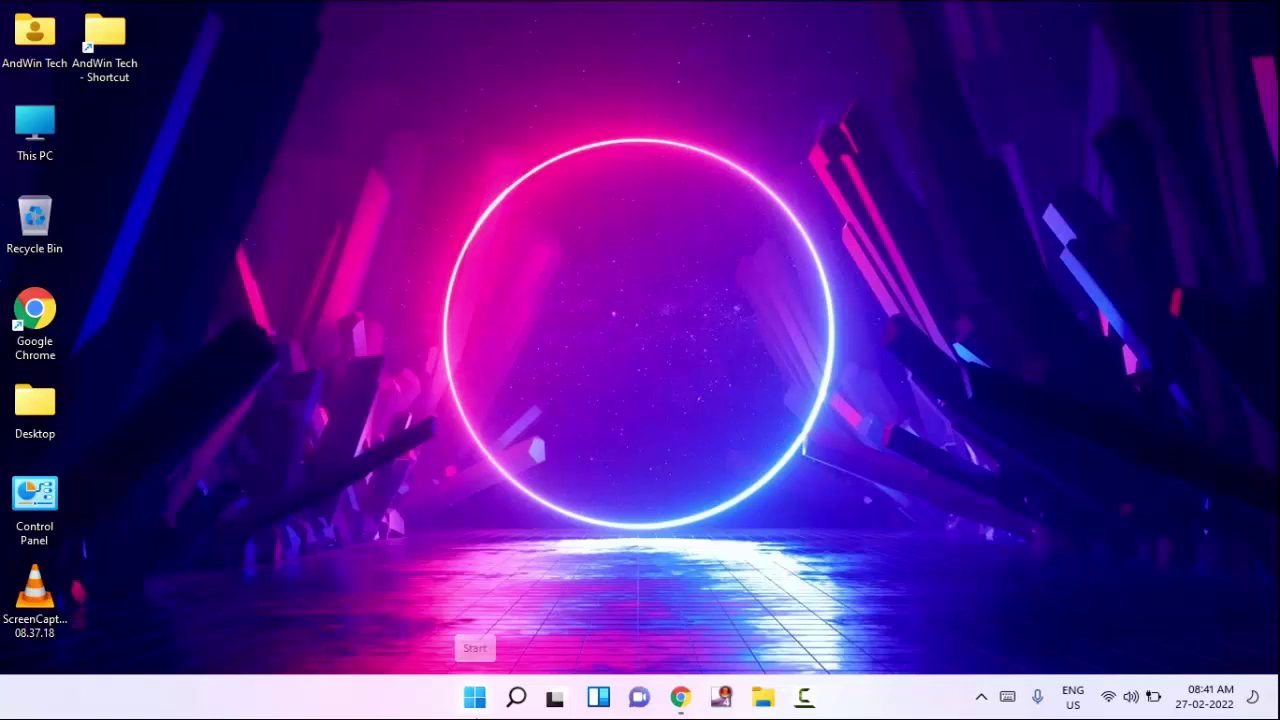
{"action": "left_click", "coordinate": [475, 697]}
{"action": "left_click", "coordinate": [557, 86]}
Step: Open Settings, start the 2022-02 Cumulative Update in Windows Update, then close Settings
{"action": "type", "text": "se"}
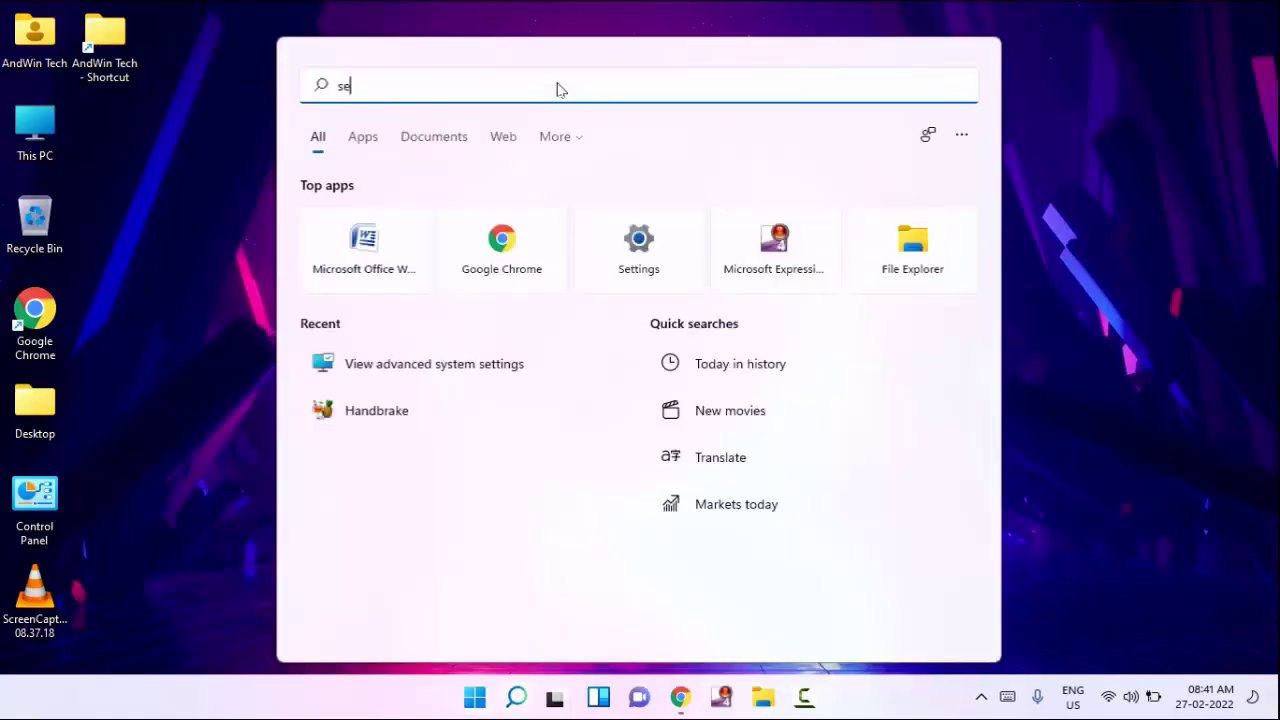
{"action": "type", "text": "ttings"}
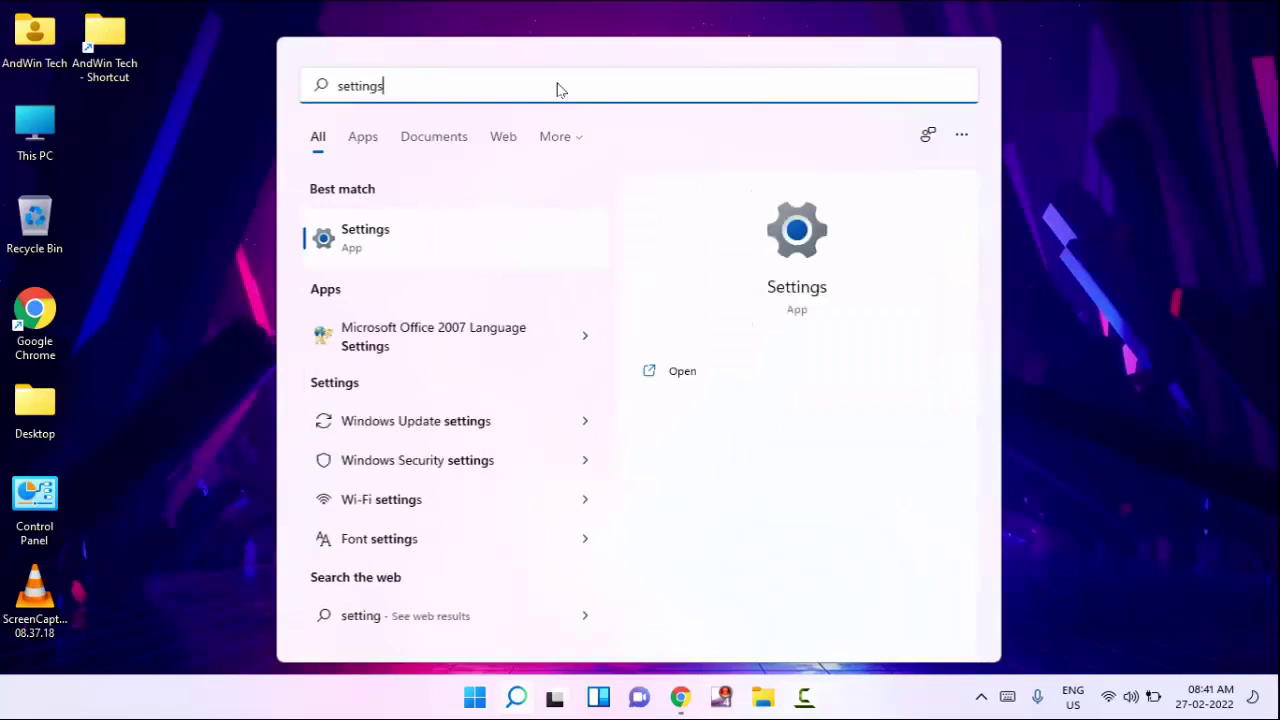
{"action": "left_click", "coordinate": [388, 235]}
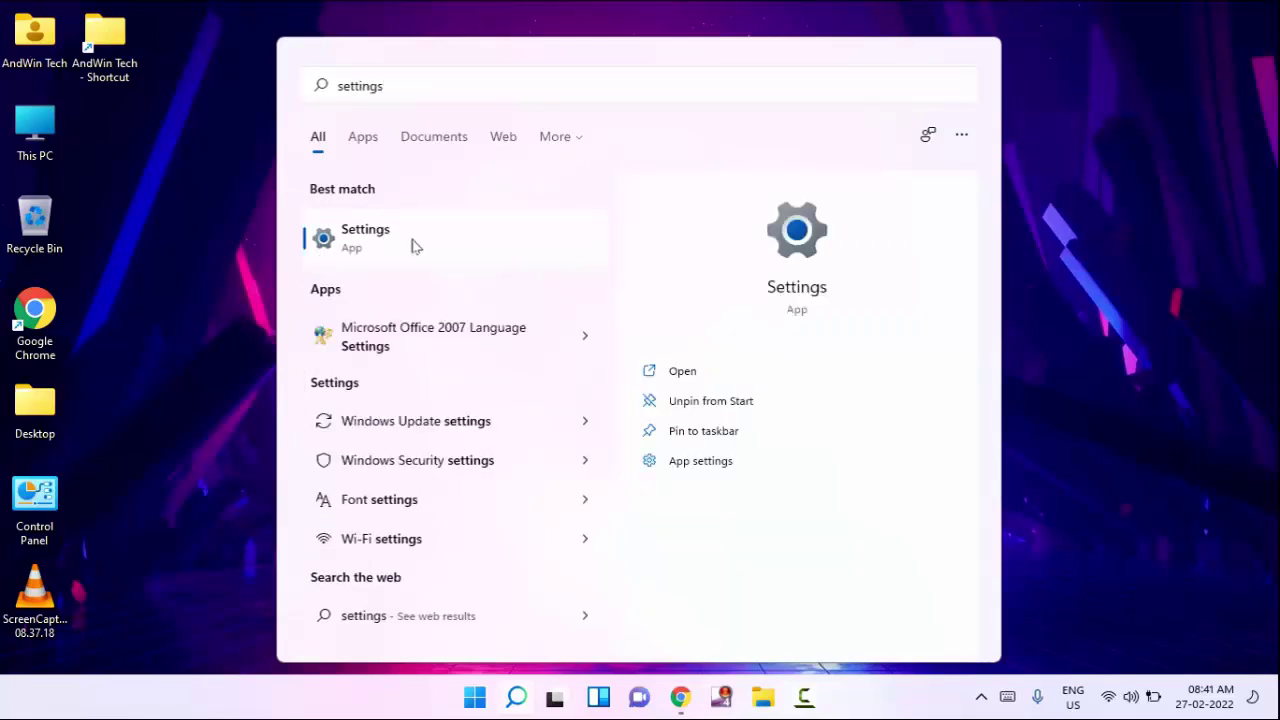
{"action": "left_click", "coordinate": [415, 246]}
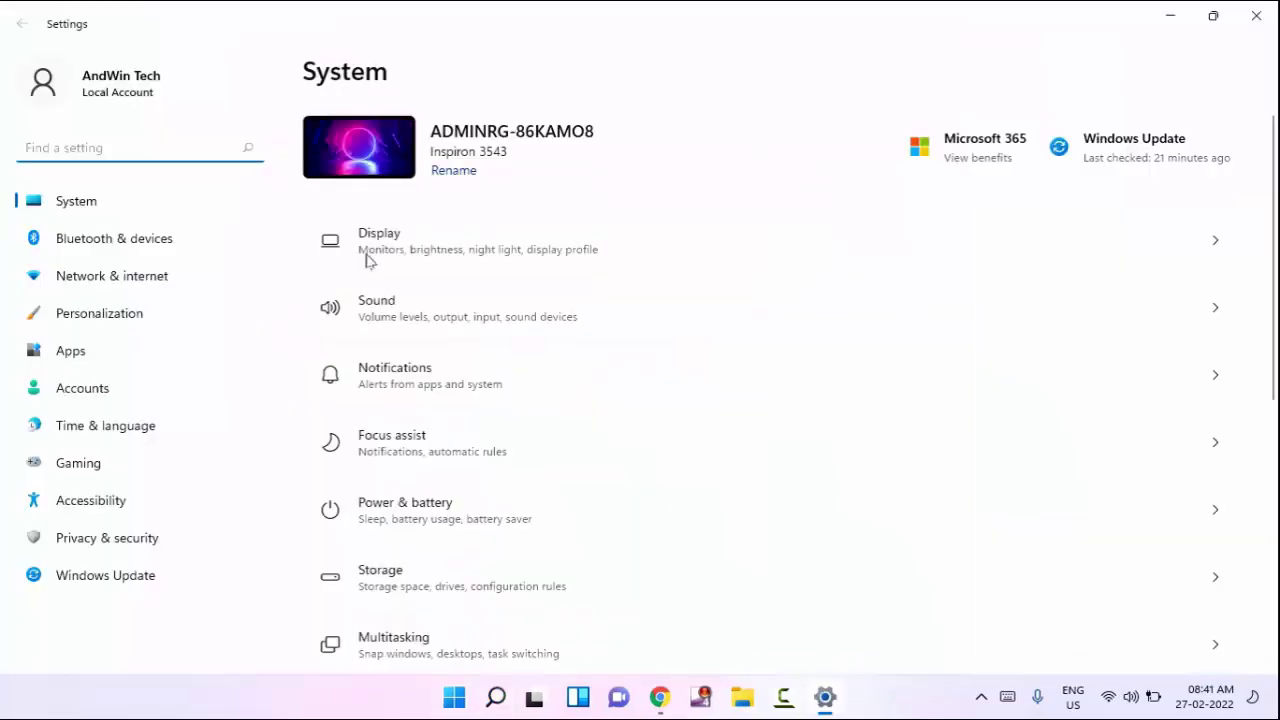
{"action": "left_click", "coordinate": [113, 587]}
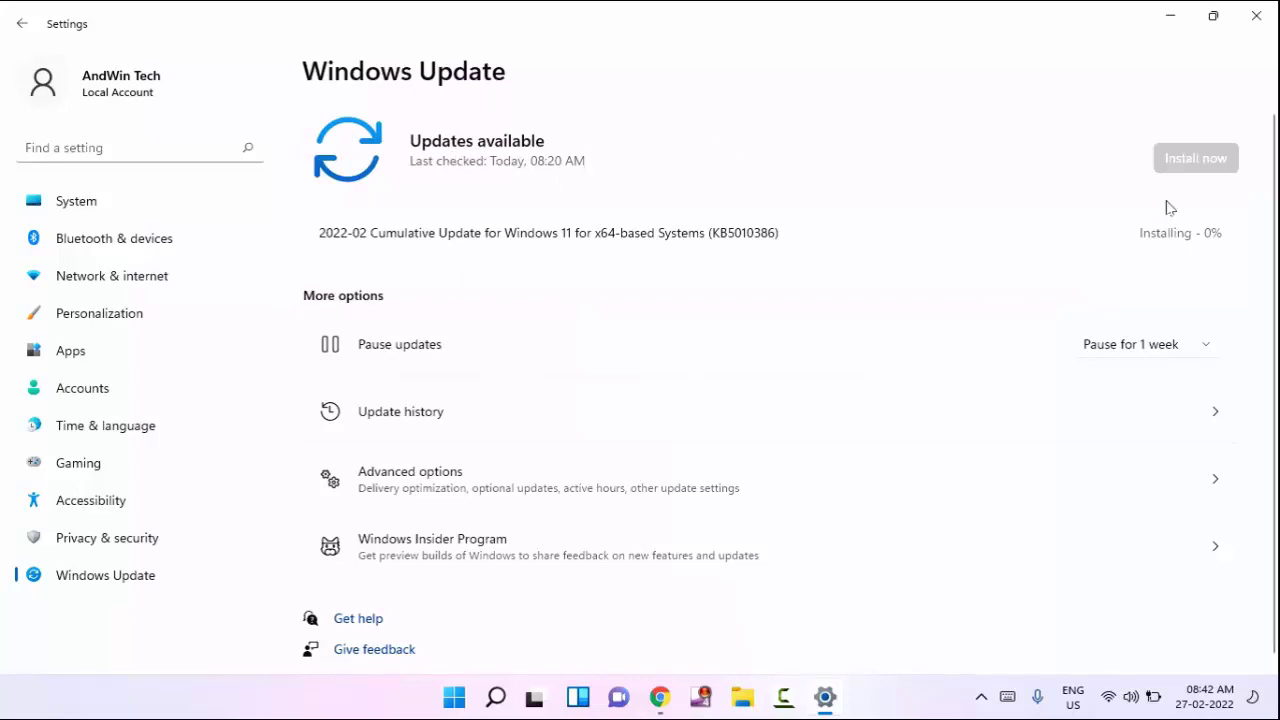
{"action": "left_click", "coordinate": [1256, 18]}
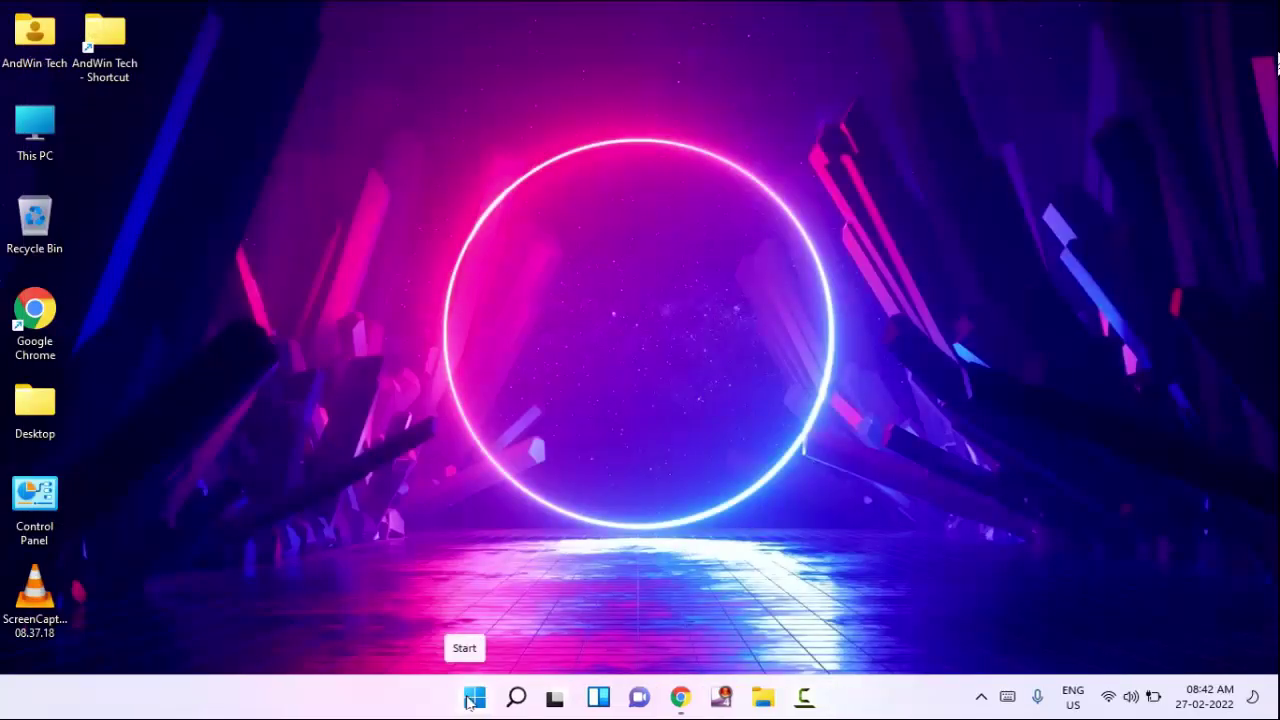
Step: Open Task Manager and end the Google Chrome task
{"action": "right_click", "coordinate": [470, 702]}
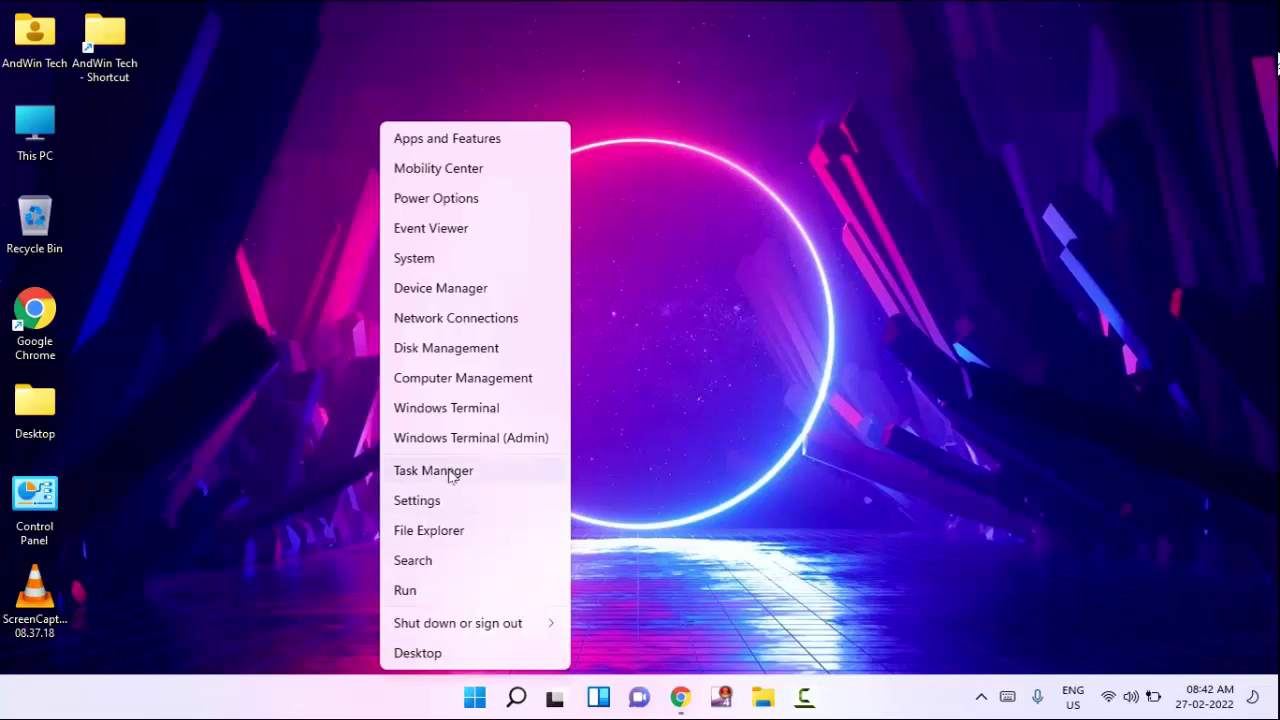
{"action": "left_click", "coordinate": [483, 482]}
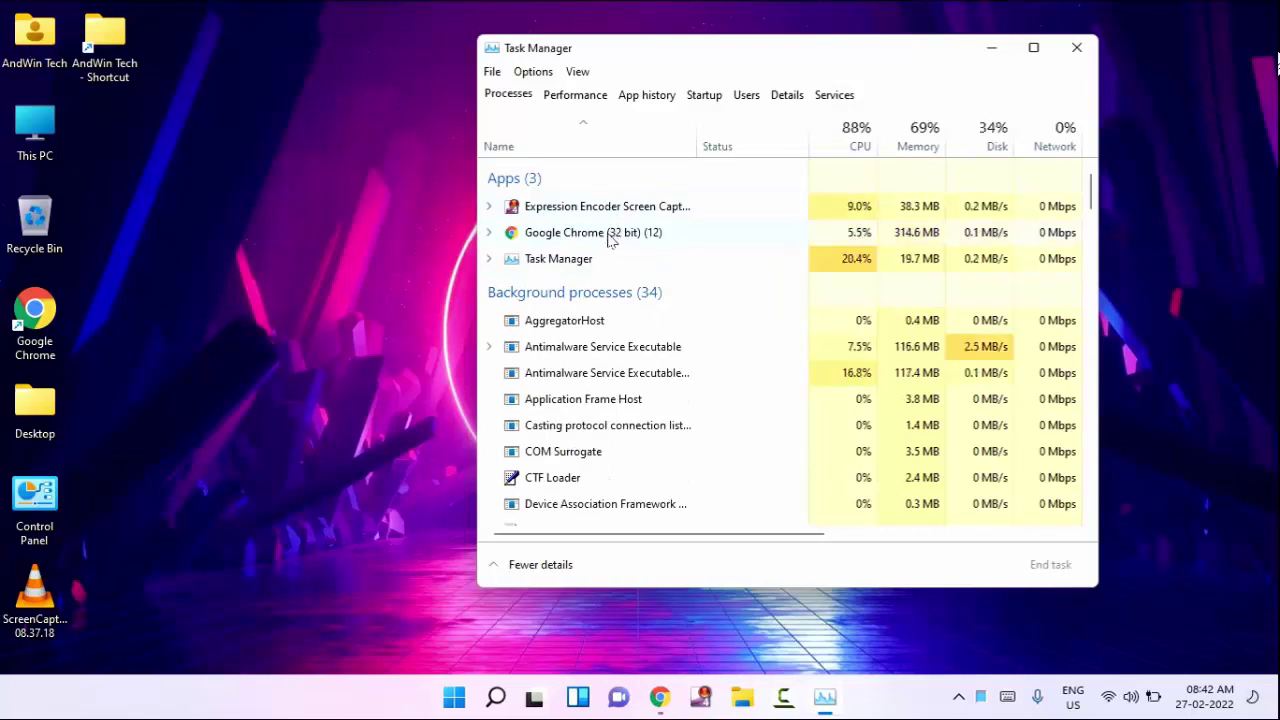
{"action": "scroll", "coordinate": [591, 212], "scroll_direction": "down", "scroll_amount": 1}
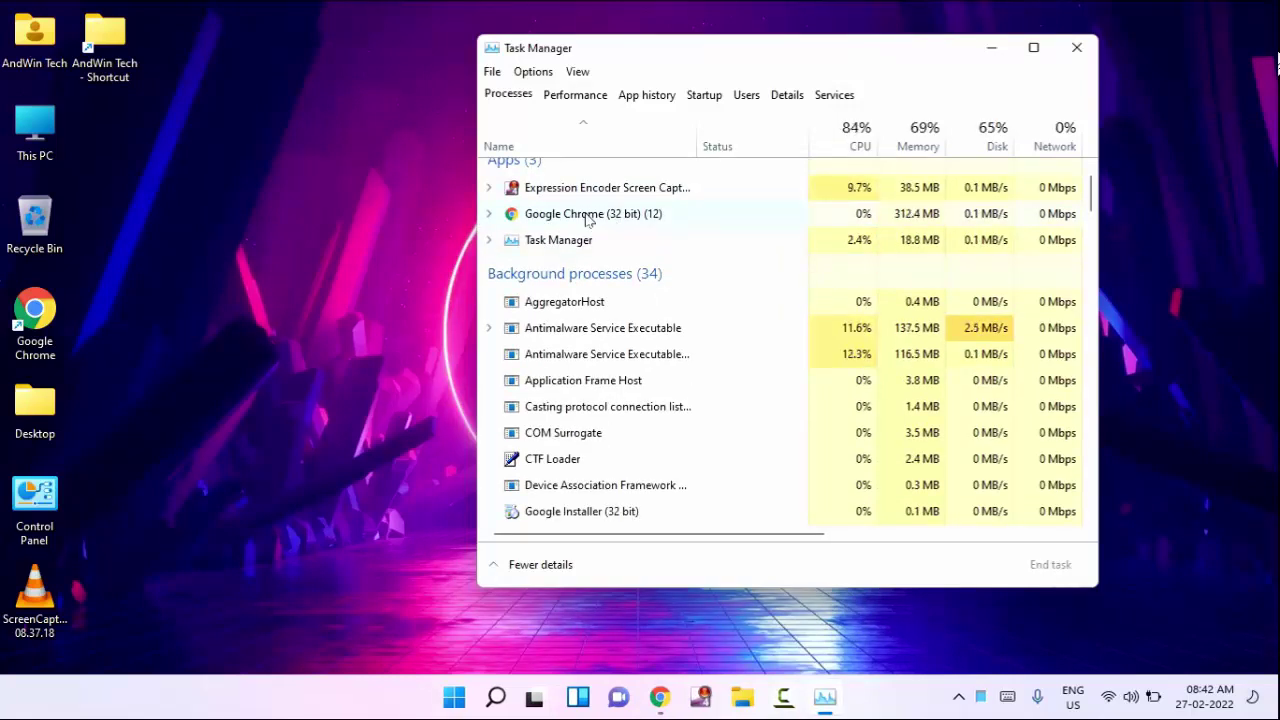
{"action": "left_click", "coordinate": [589, 218]}
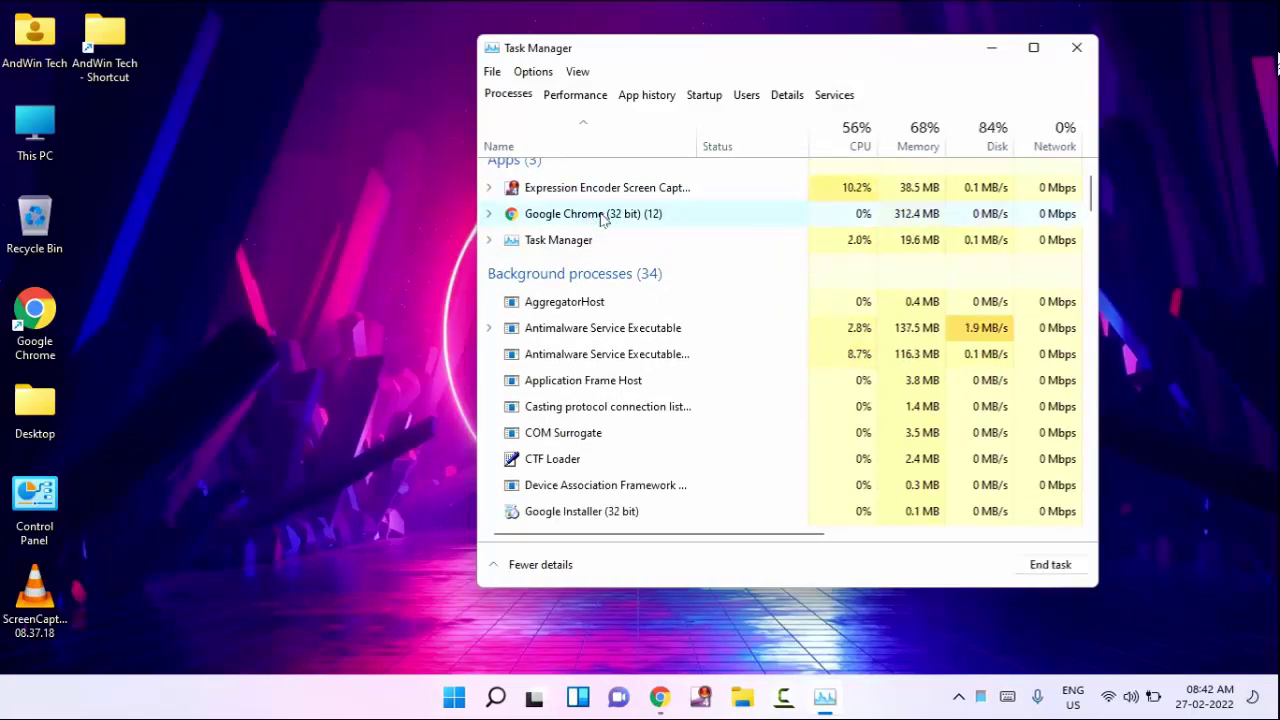
{"action": "right_click", "coordinate": [601, 219]}
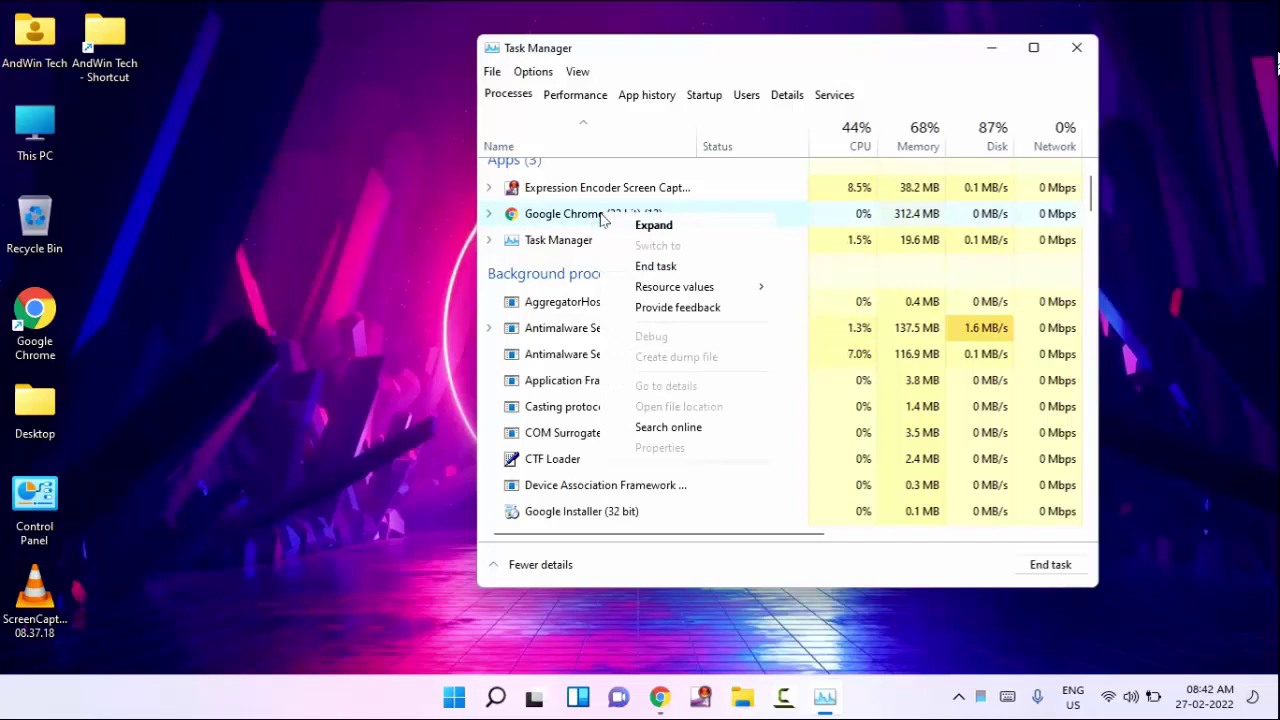
{"action": "left_click", "coordinate": [700, 268]}
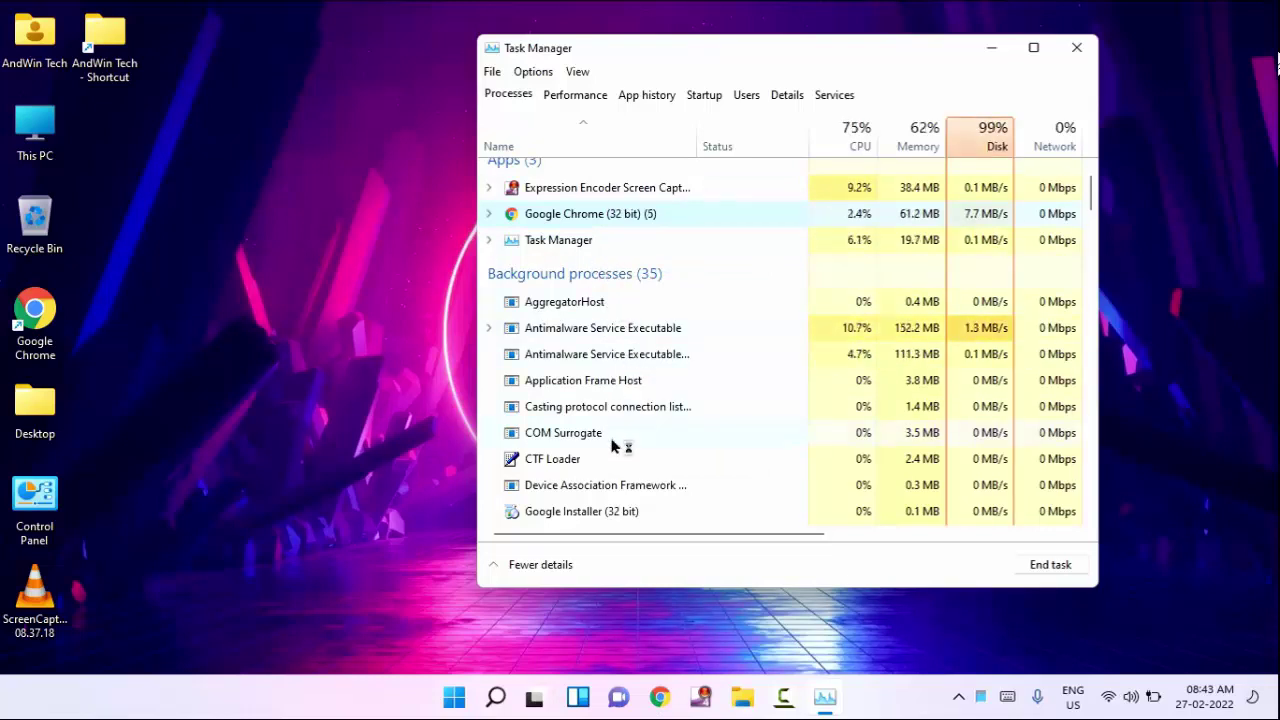
{"action": "left_click", "coordinate": [578, 487]}
Step: Restart Windows Explorer from Task Manager's process list
{"action": "scroll", "coordinate": [657, 390], "scroll_direction": "down", "scroll_amount": 5}
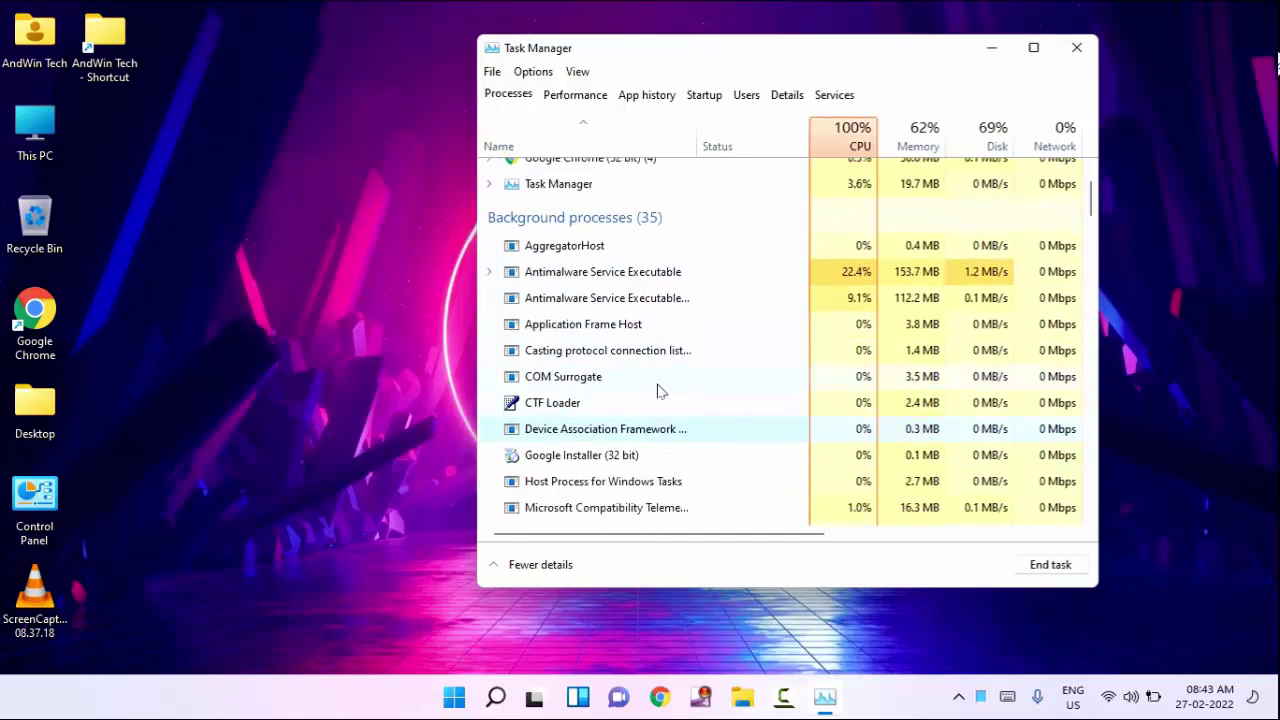
{"action": "scroll", "coordinate": [651, 385], "scroll_direction": "down", "scroll_amount": 15}
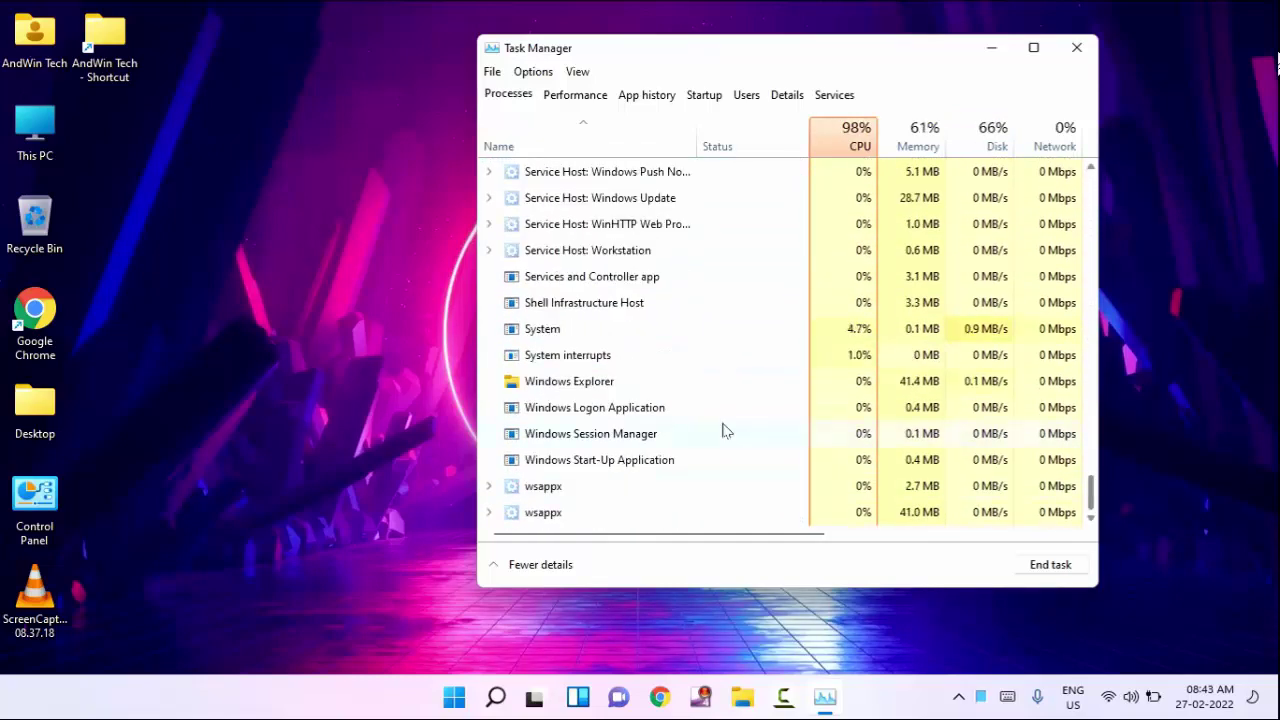
{"action": "left_click", "coordinate": [543, 390]}
{"action": "right_click", "coordinate": [543, 390]}
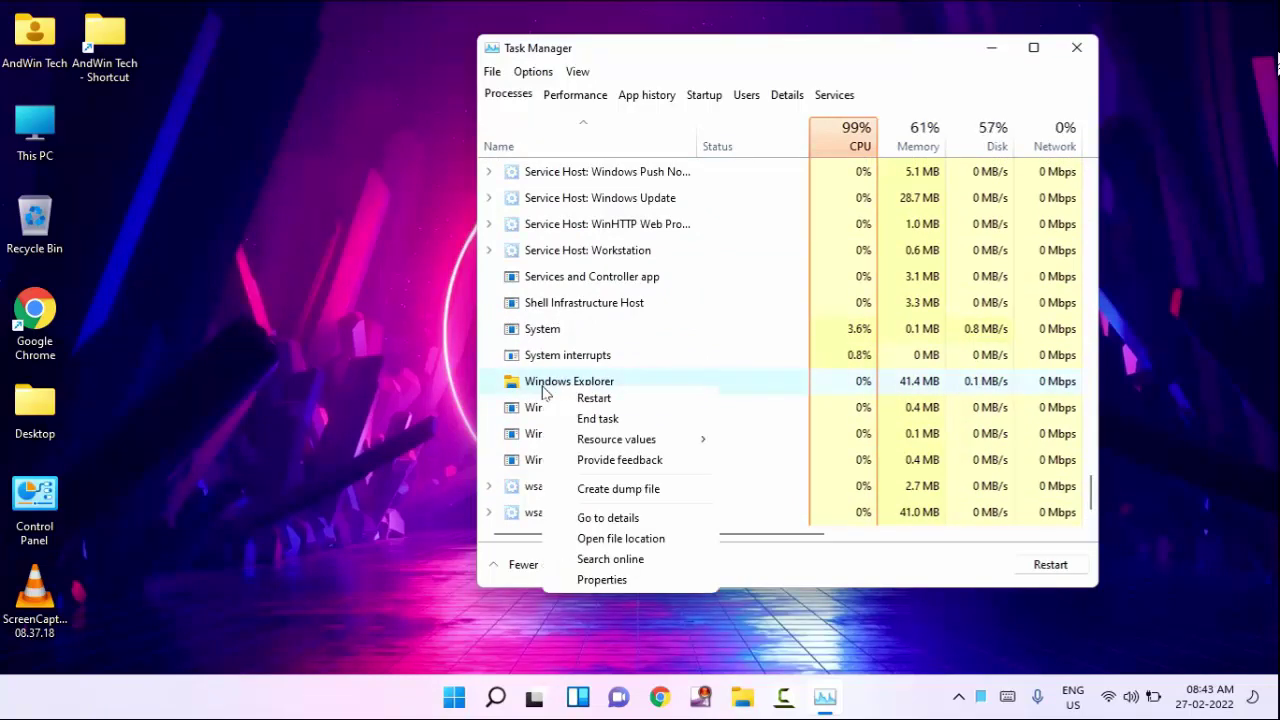
{"action": "left_click", "coordinate": [592, 398]}
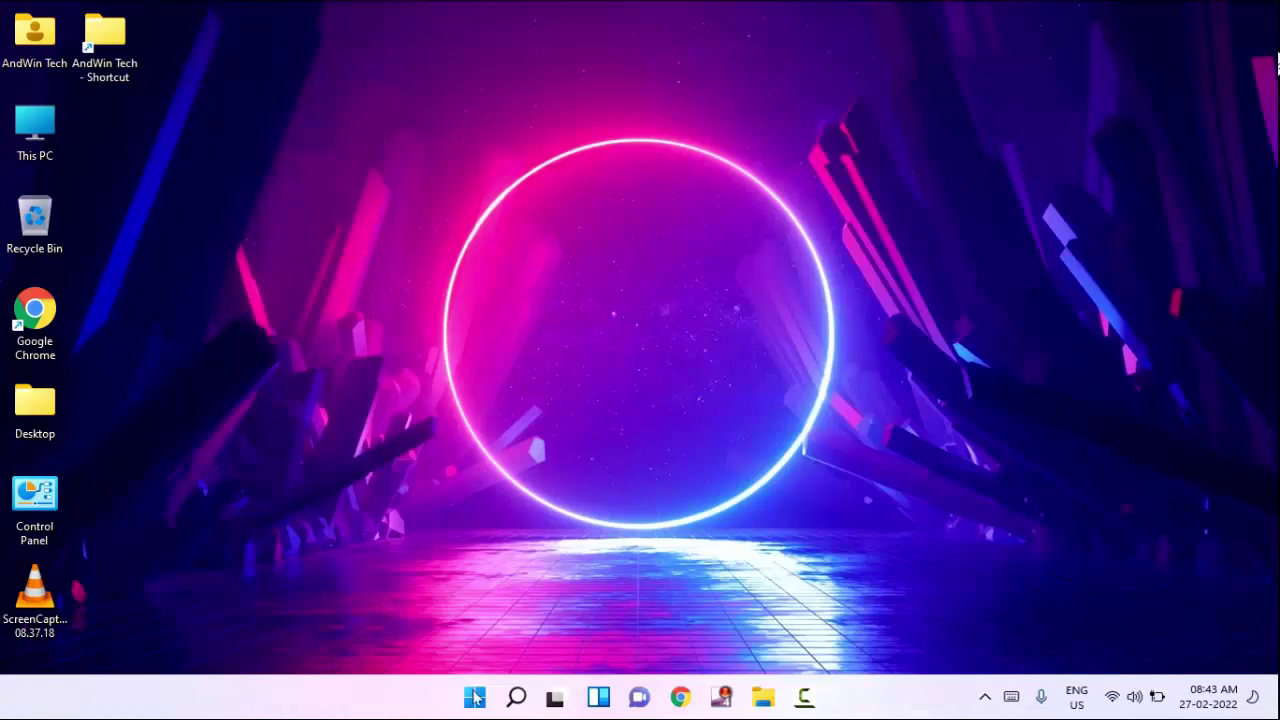
Step: Search 'settings' from Start and launch the Settings app to its System page
{"action": "left_click", "coordinate": [475, 699]}
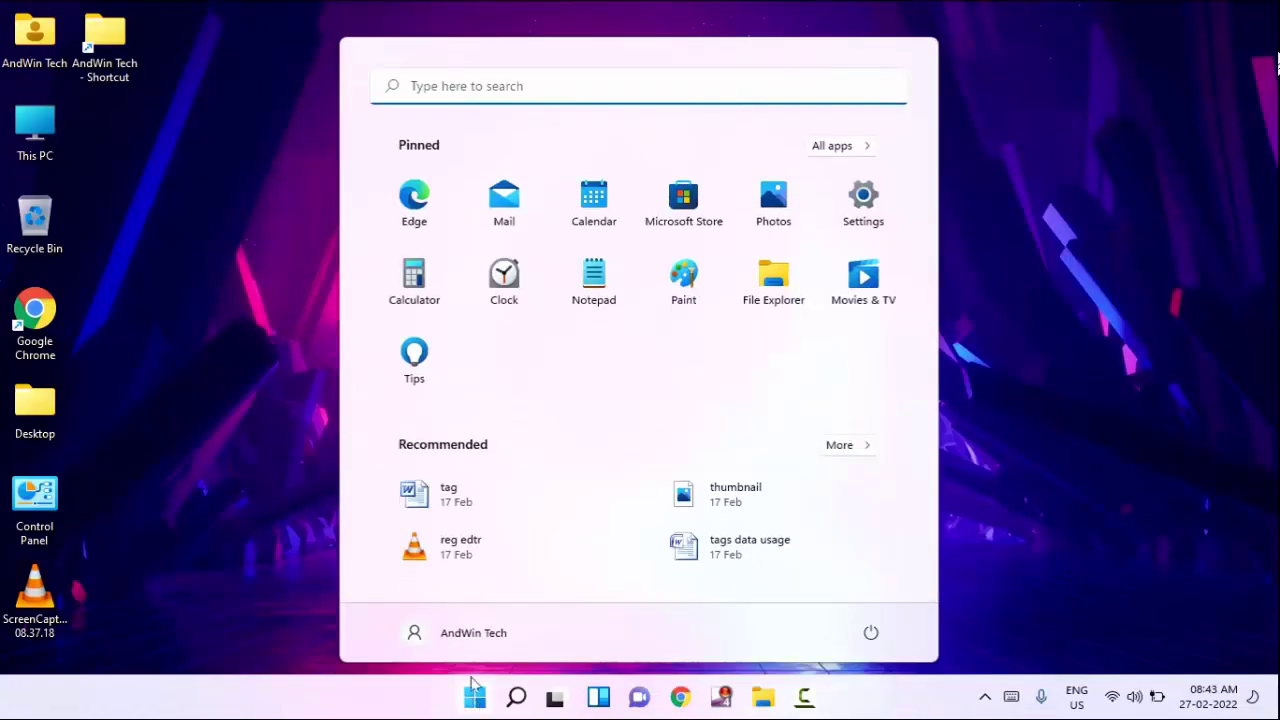
{"action": "left_click", "coordinate": [585, 86]}
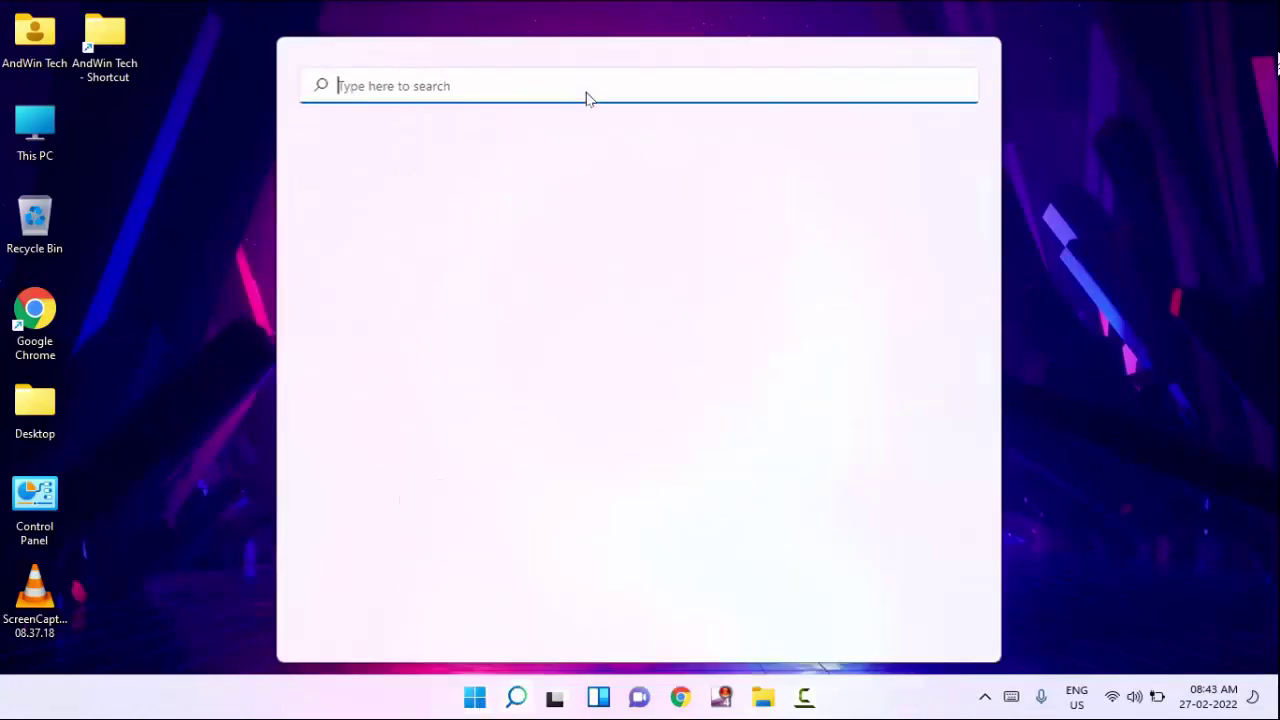
{"action": "type", "text": "settings"}
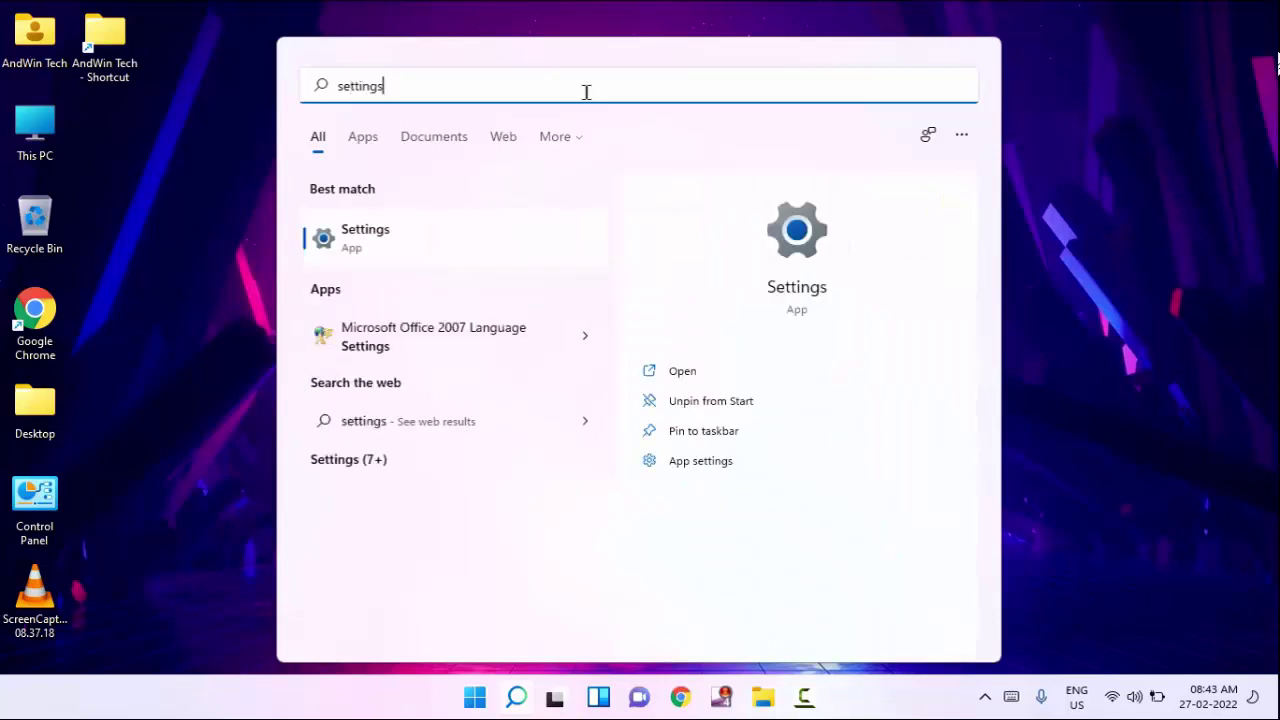
{"action": "key", "text": "Return"}
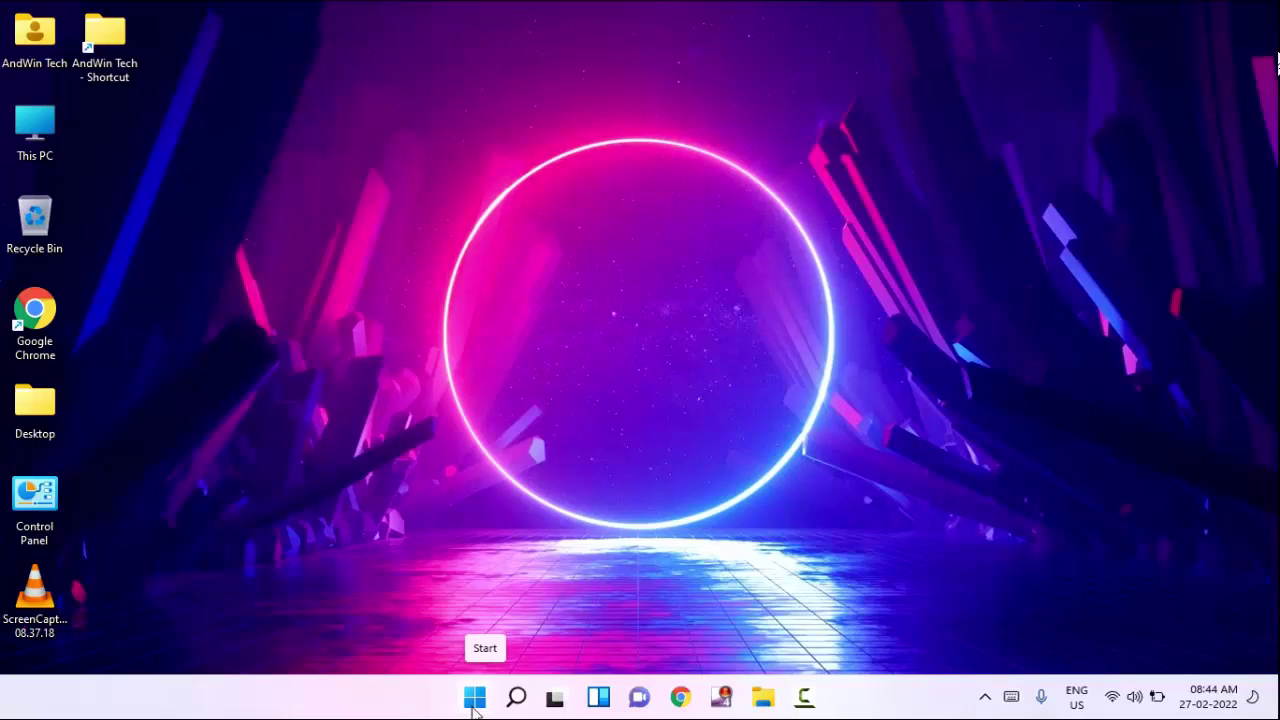
{"action": "left_click", "coordinate": [474, 700]}
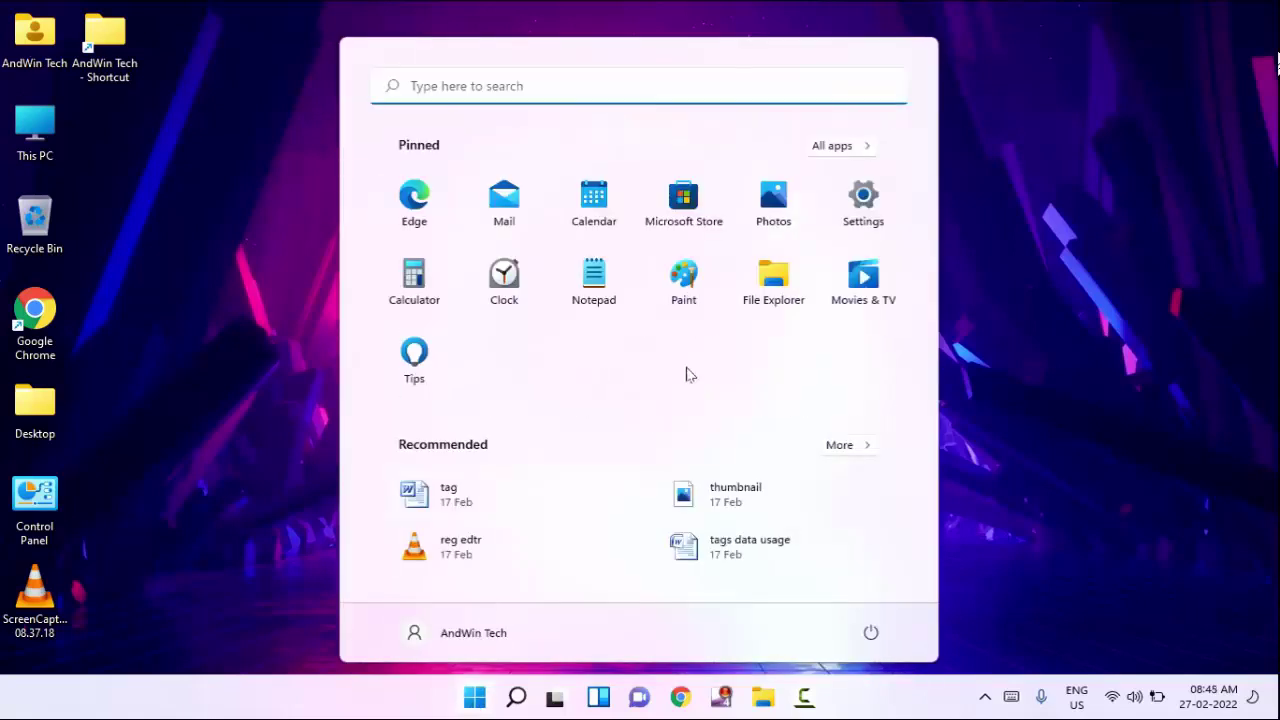
{"action": "left_click", "coordinate": [565, 90]}
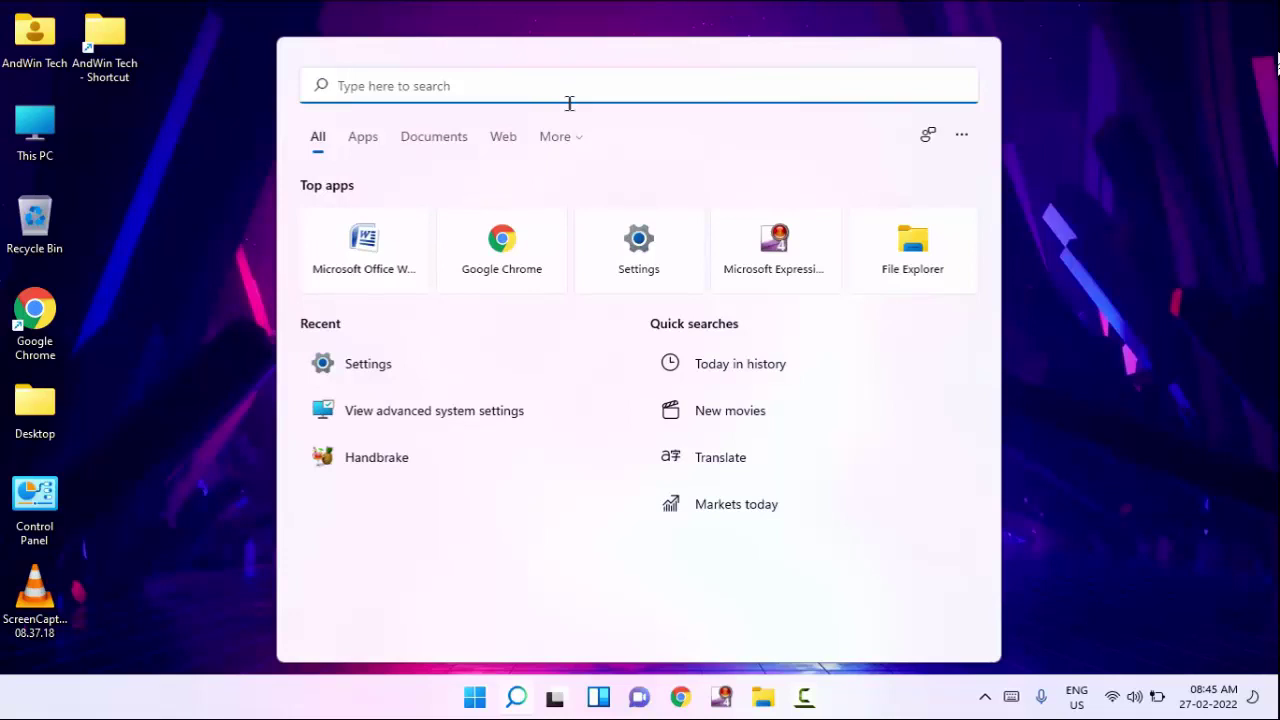
{"action": "type", "text": "settings"}
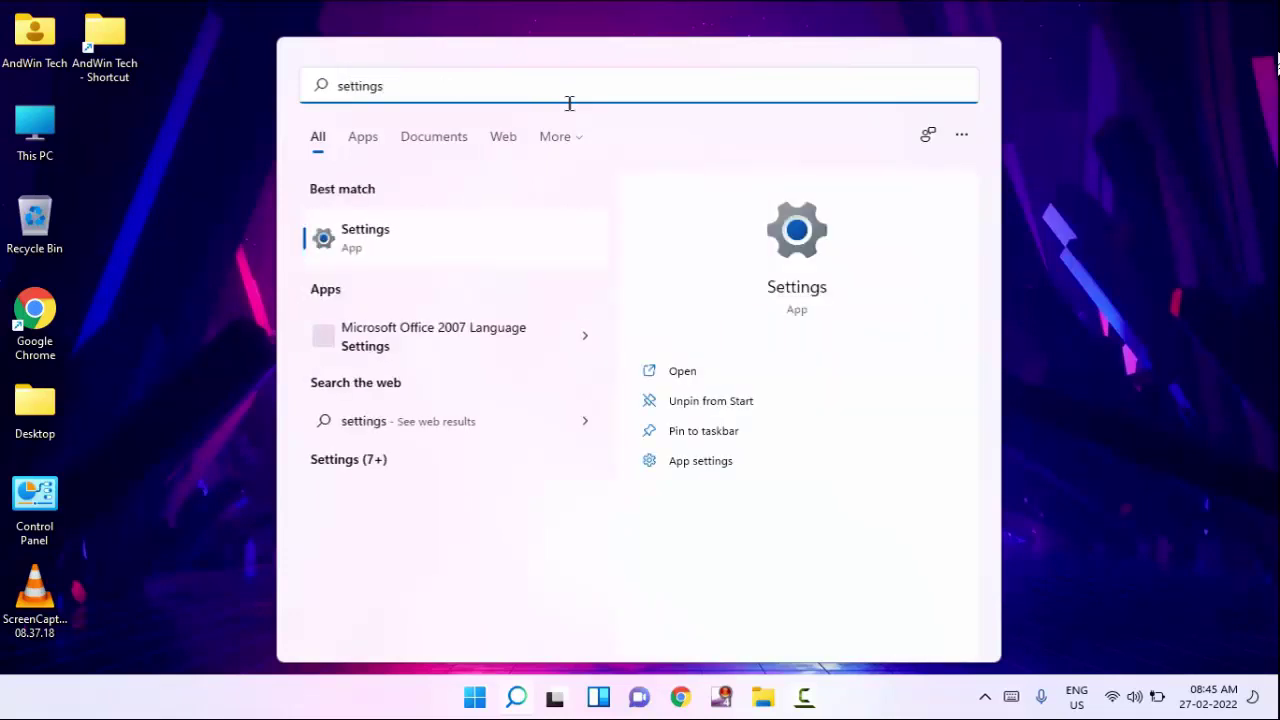
{"action": "left_click", "coordinate": [414, 245]}
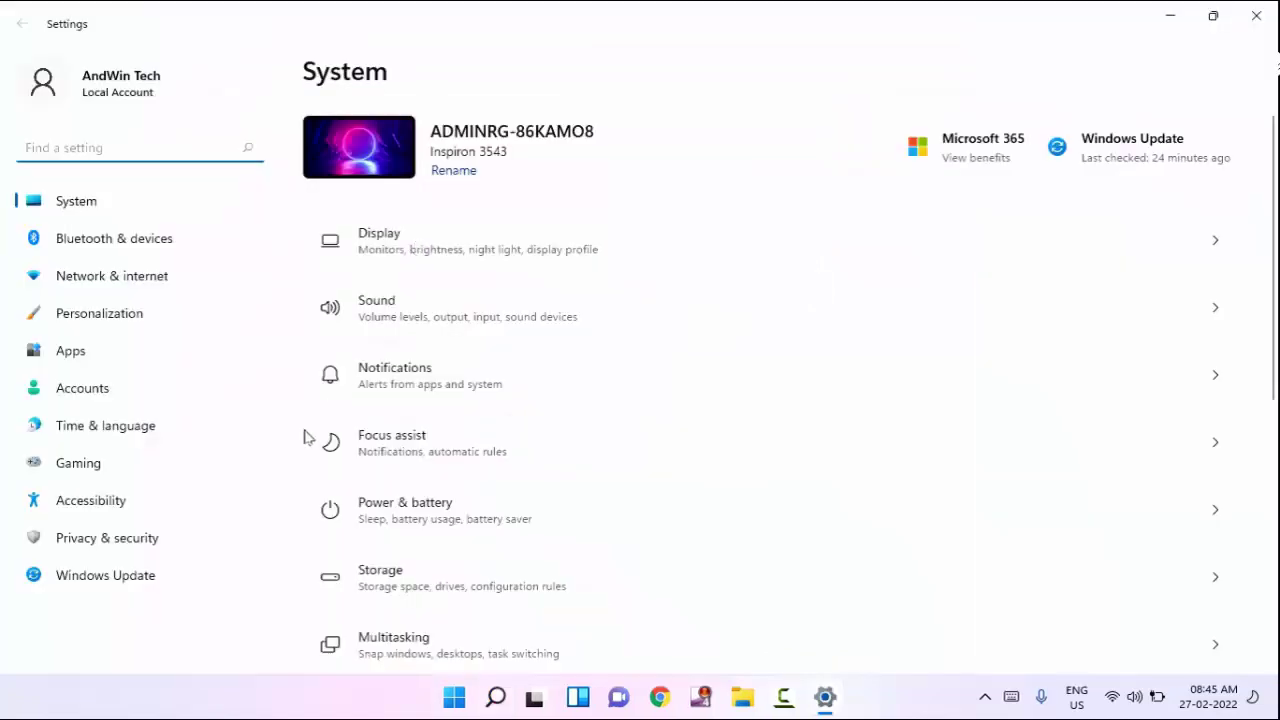
Step: Navigate Privacy & security > Windows Security > Virus & threat protection and open its settings
{"action": "left_click", "coordinate": [155, 544]}
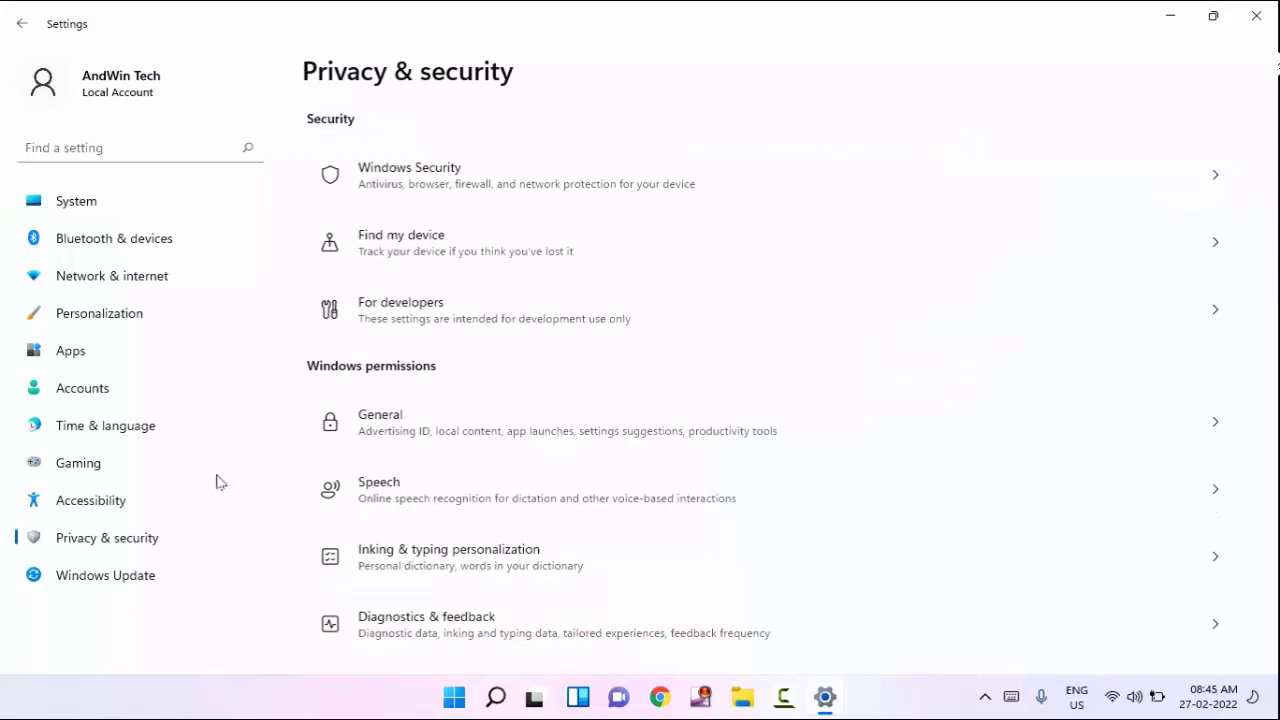
{"action": "left_click", "coordinate": [472, 183]}
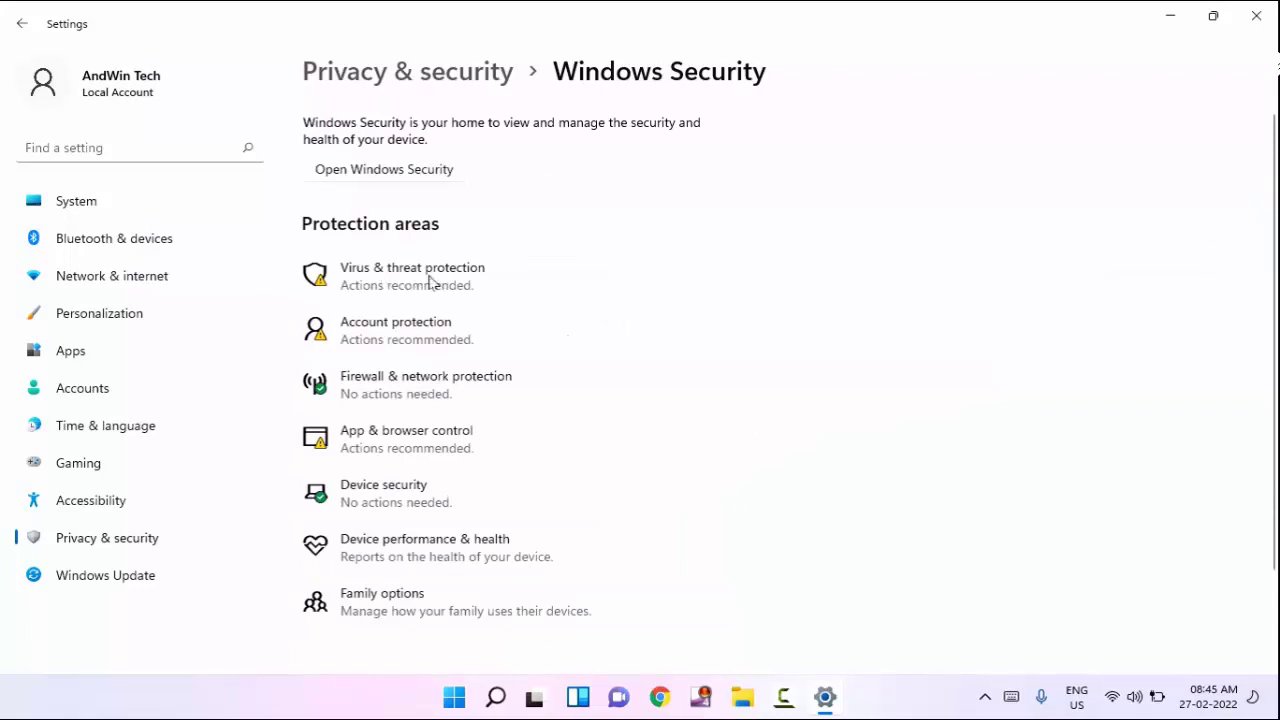
{"action": "left_click", "coordinate": [430, 283]}
{"action": "scroll", "coordinate": [605, 294], "scroll_direction": "down", "scroll_amount": 1}
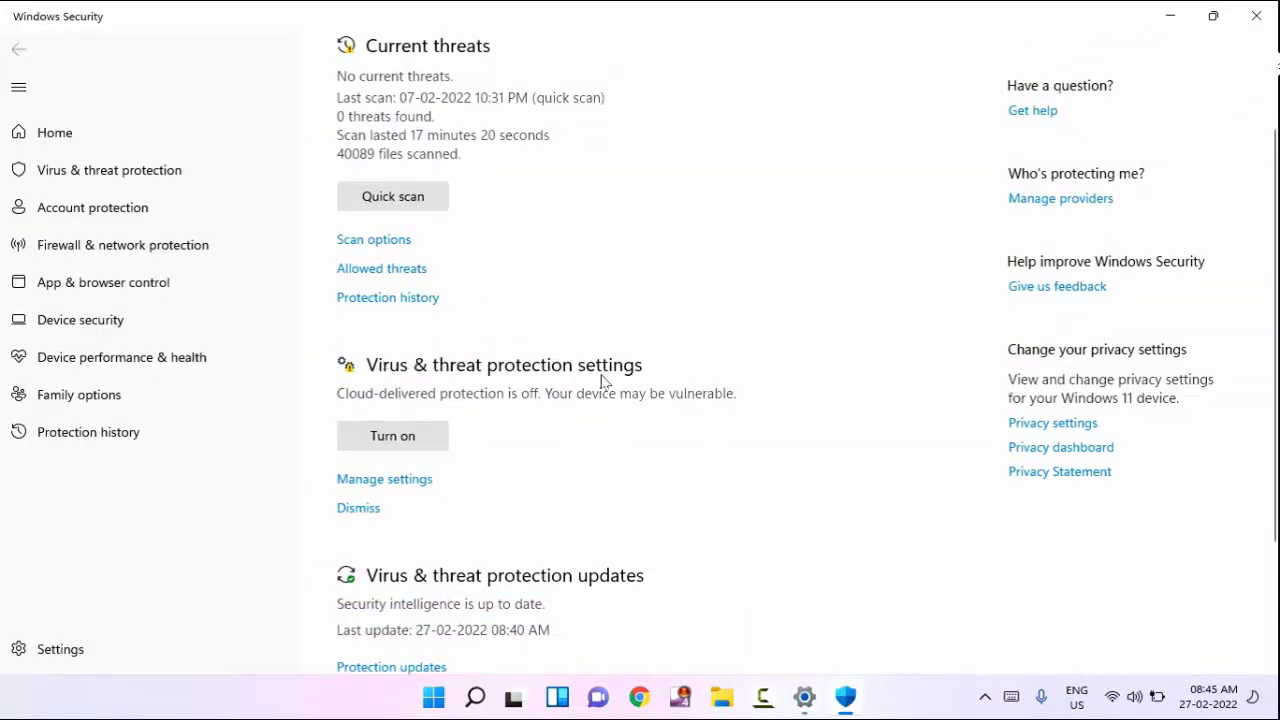
{"action": "left_click", "coordinate": [380, 485]}
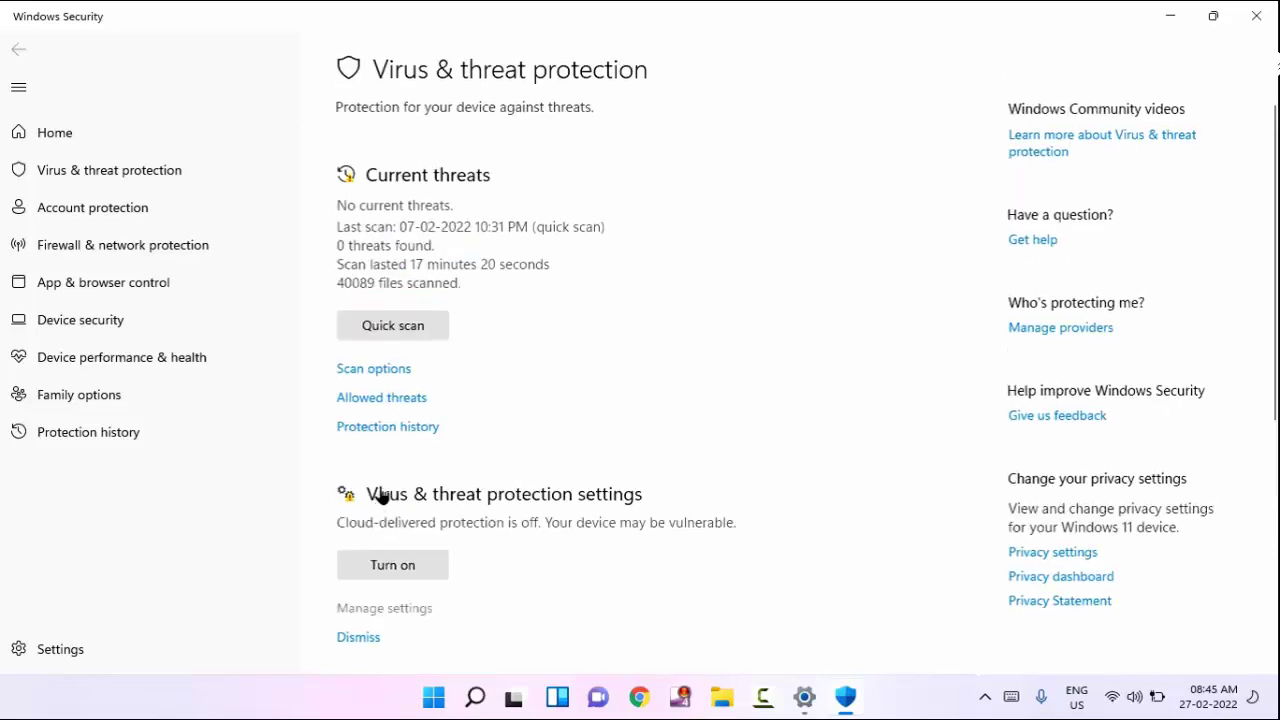